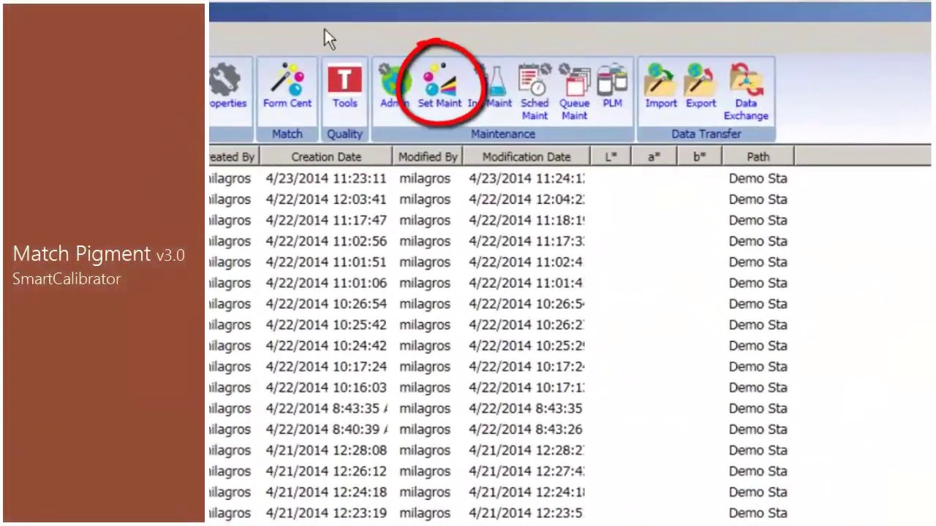
Open the existing Translucent Plastics Combined colorant set in Set Maintenance.
left_click(440, 92)
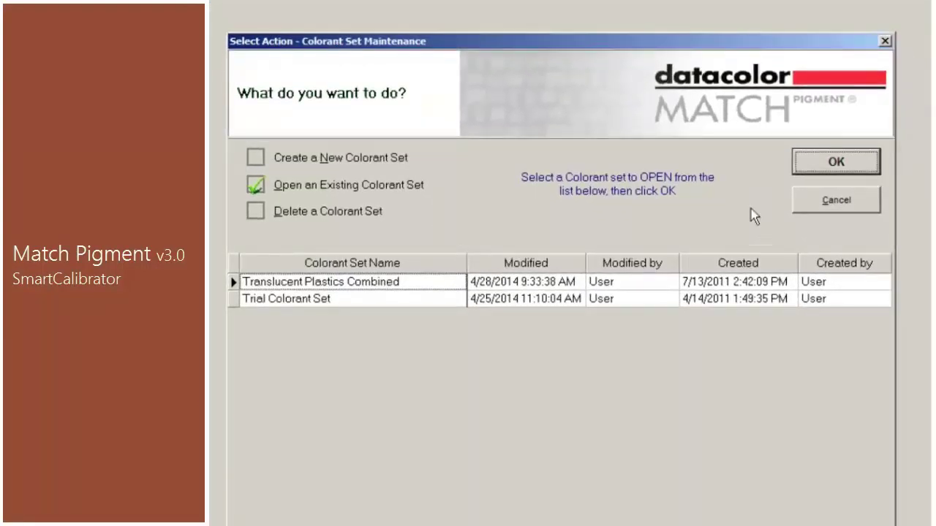
left_click(813, 164)
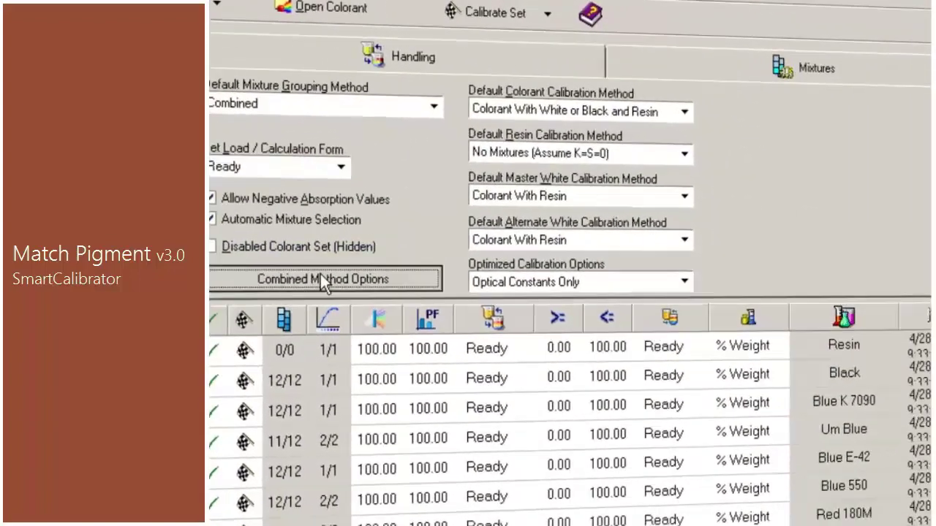
Keep Smart Calibrator as the combined method optimizer type and start selecting known formulas.
left_click(407, 324)
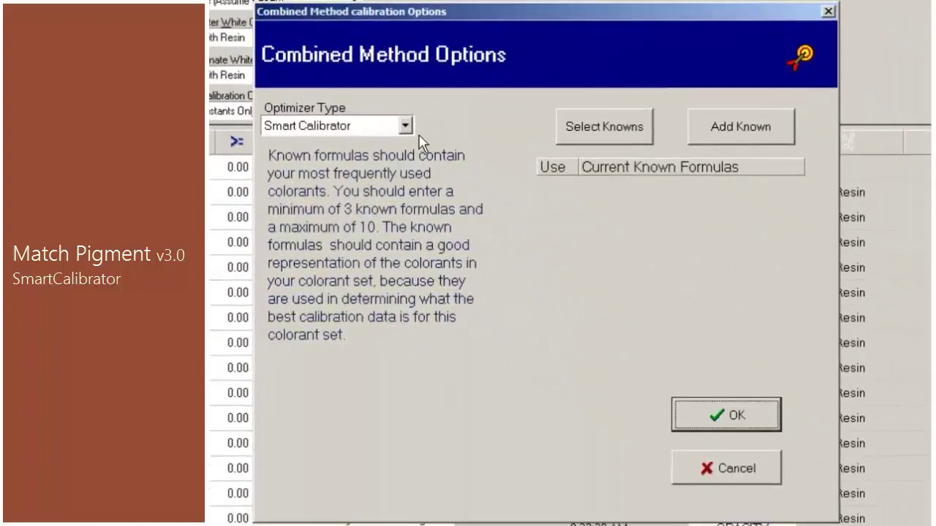
left_click(405, 126)
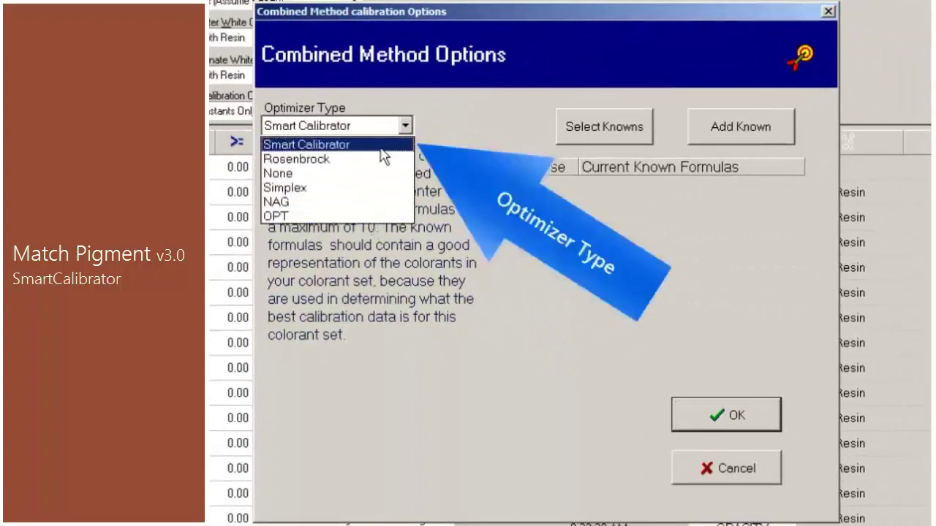
left_click(380, 148)
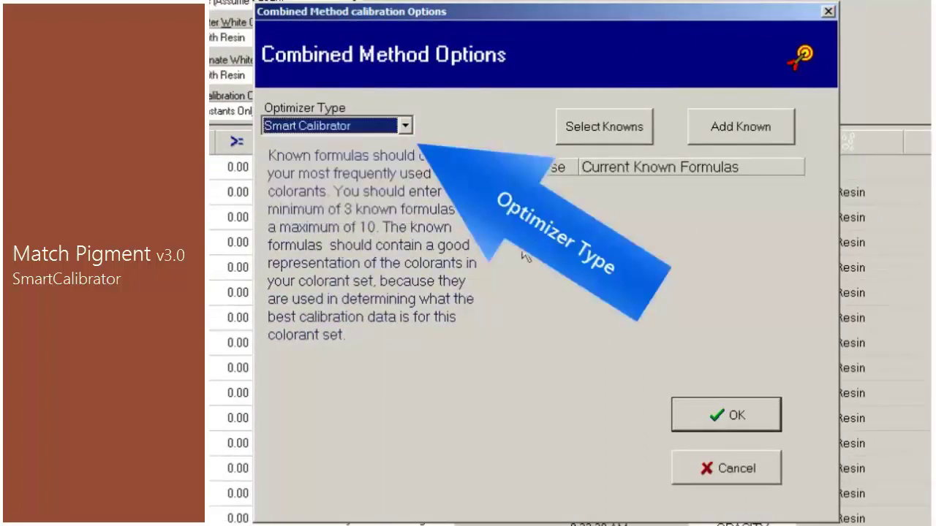
left_click(649, 139)
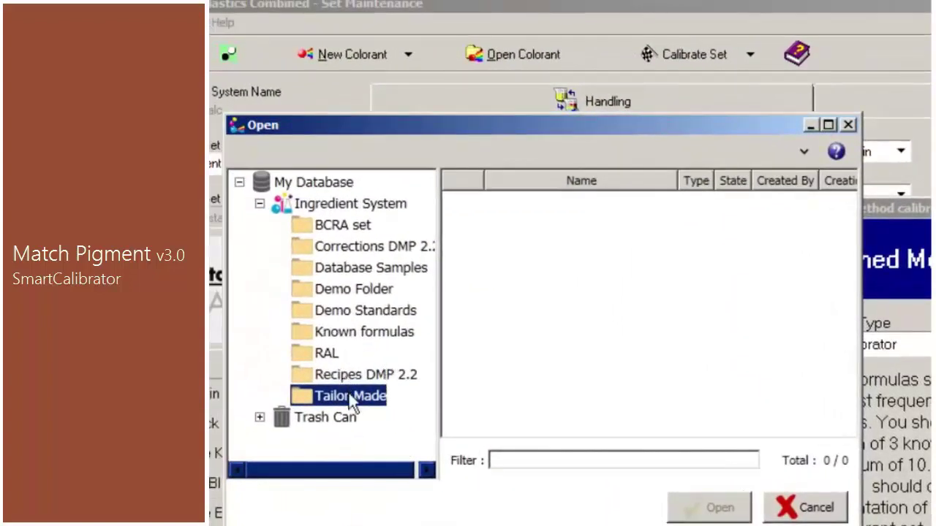
Load the six TM formulas from the Known formulas folder and calibrate the Translucent Plastics Combined set.
left_click(353, 333)
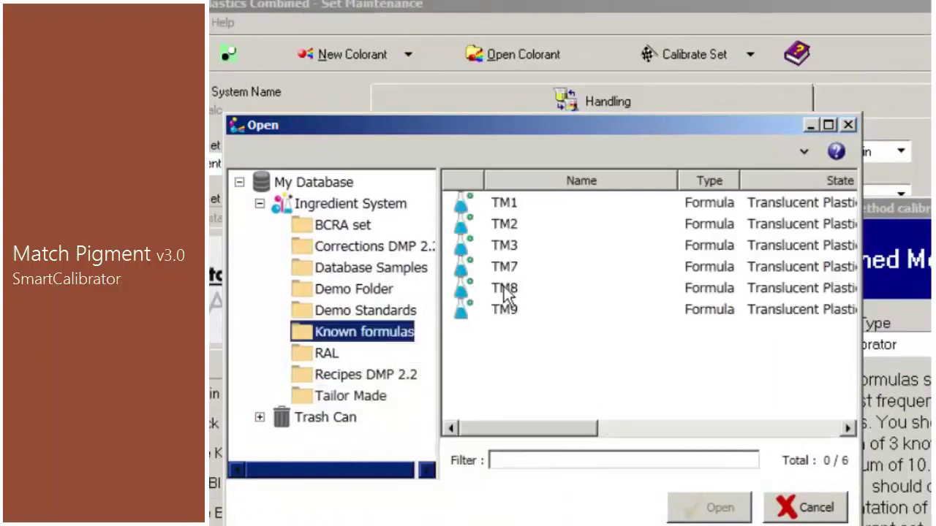
left_click(516, 204)
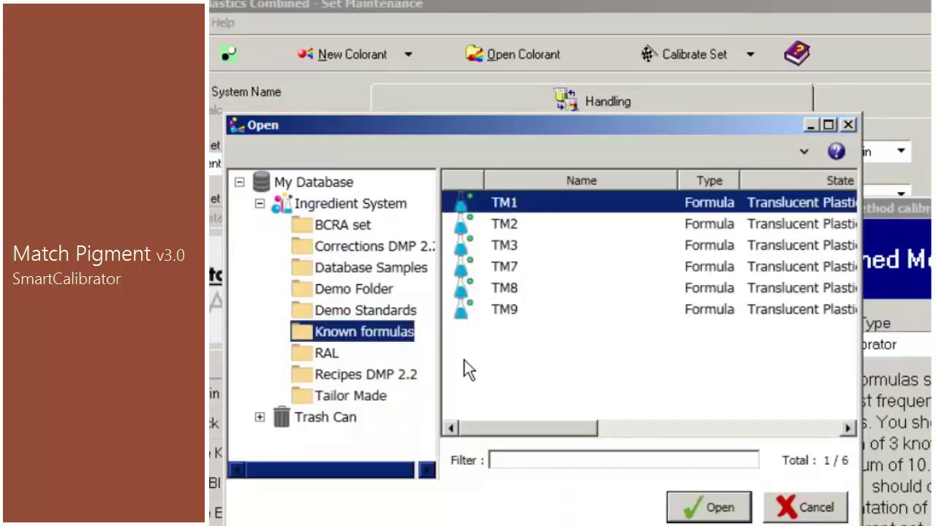
left_click(485, 314, "shift")
left_click(720, 507)
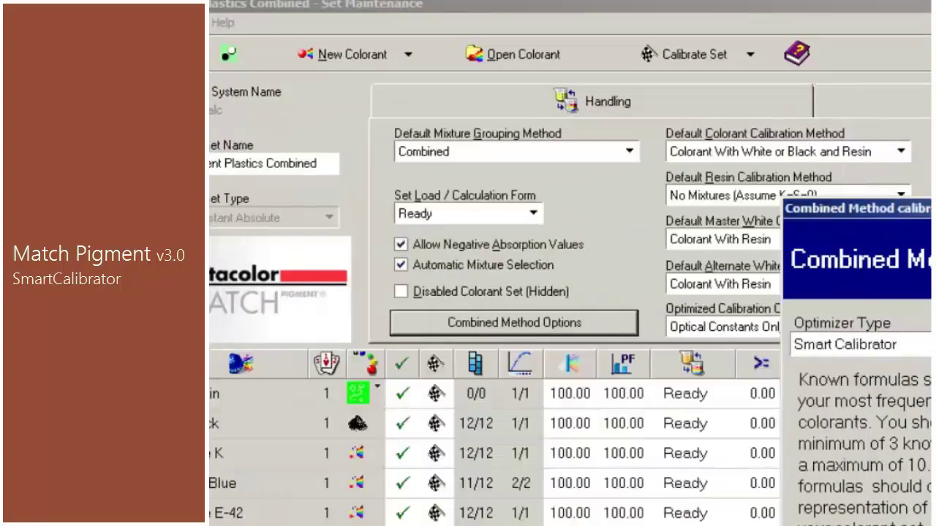
left_click(692, 56)
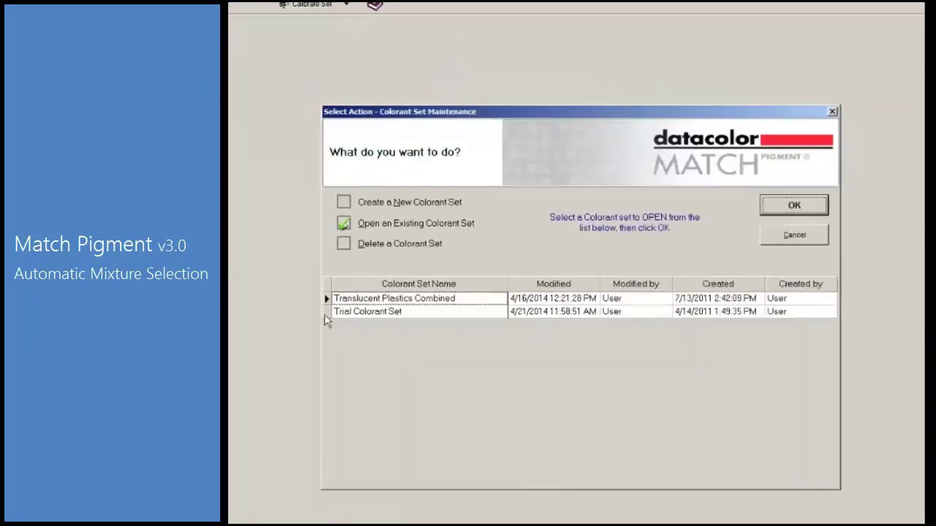
Open the Trial Colorant Set, dismiss its warnings report, and view its Advanced settings.
left_click(325, 313)
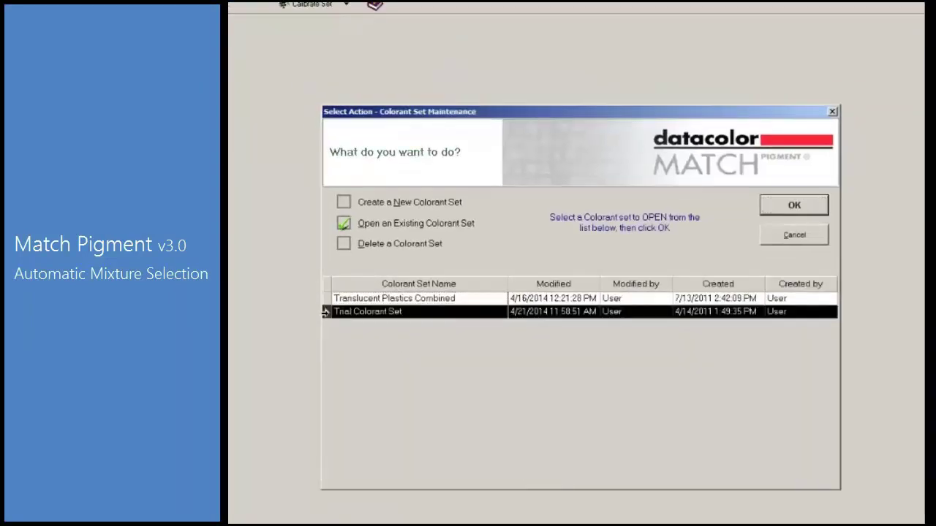
left_click(825, 205)
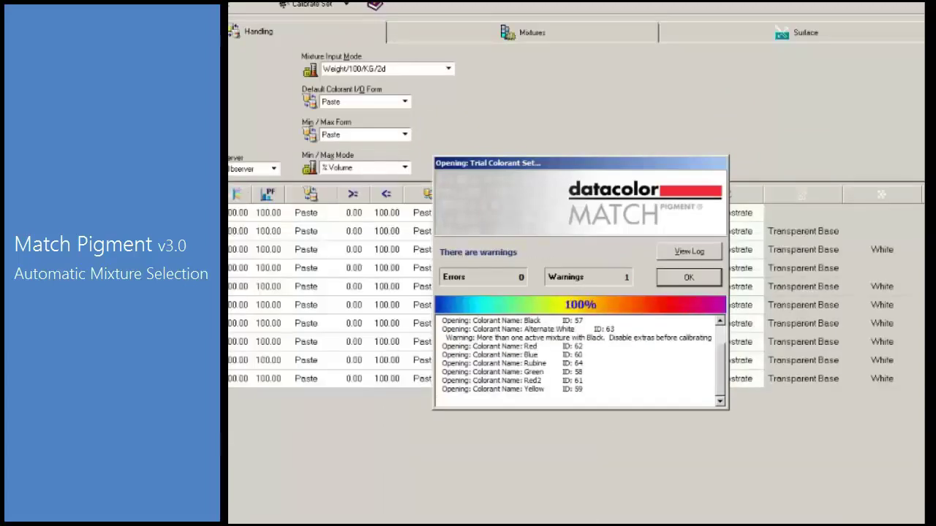
left_click(689, 277)
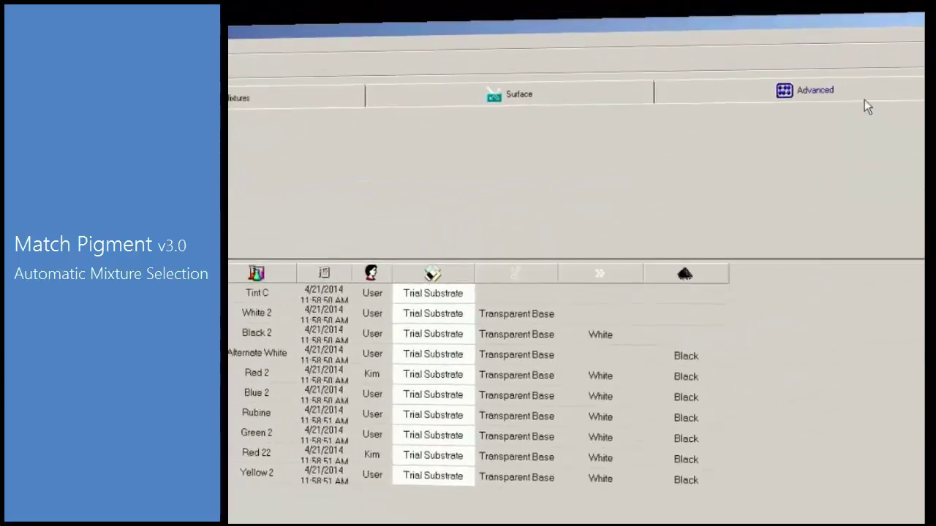
left_click(864, 100)
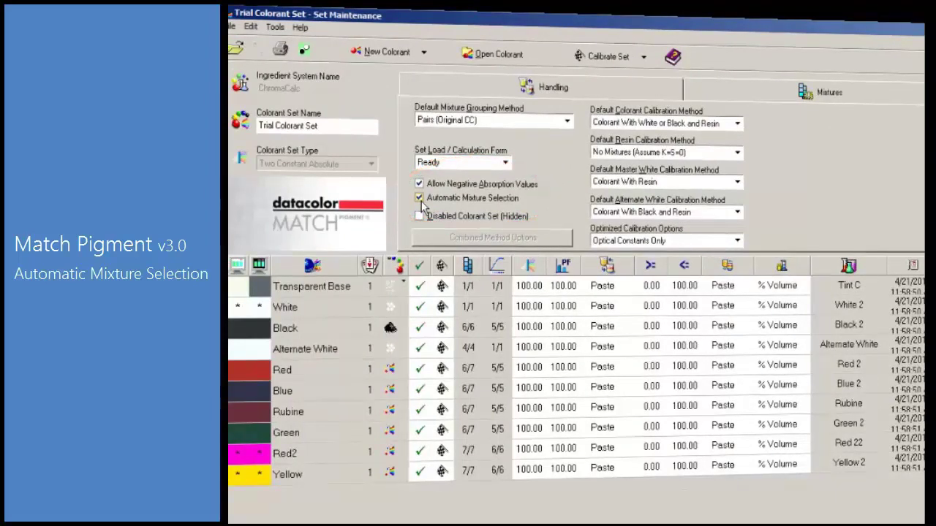
Recalibrate the Trial Colorant Set without keeping user-selected mixtures, then save it with Ctrl+S.
left_click(605, 62)
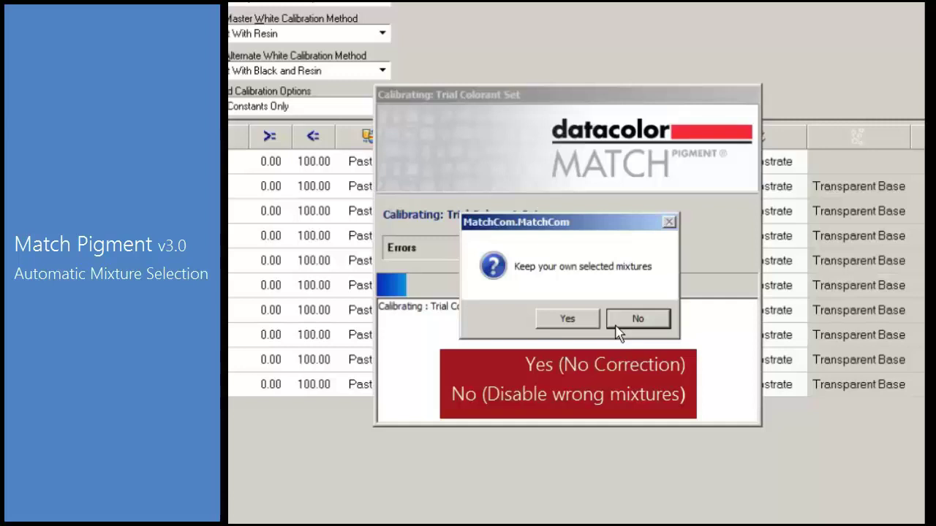
left_click(616, 328)
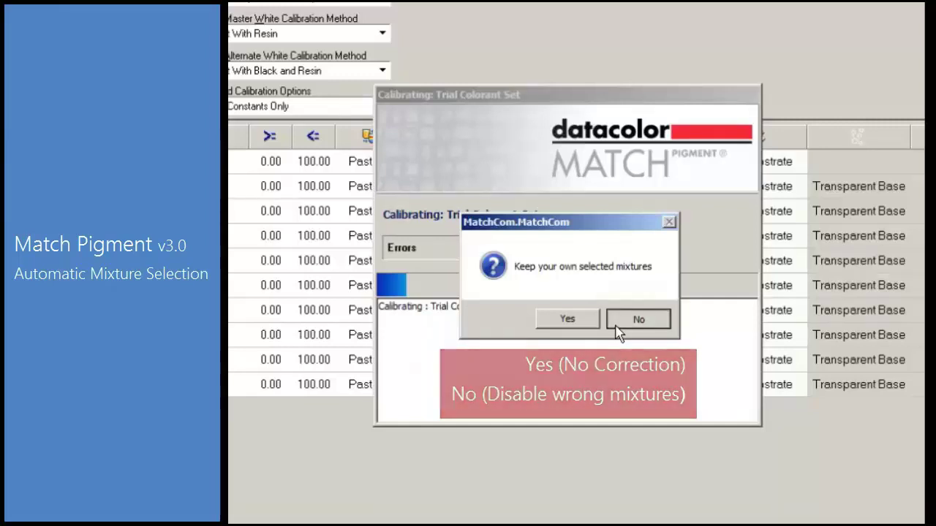
left_click(618, 326)
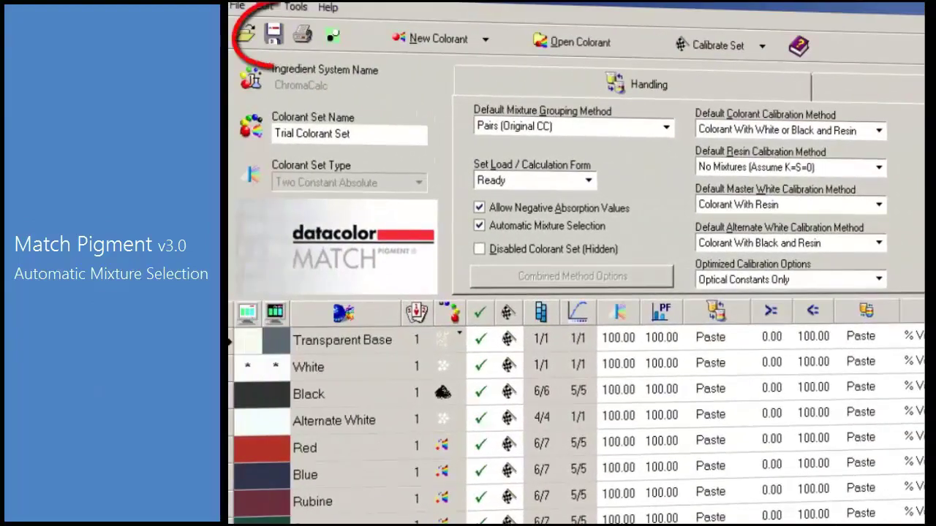
key("ctrl+s")
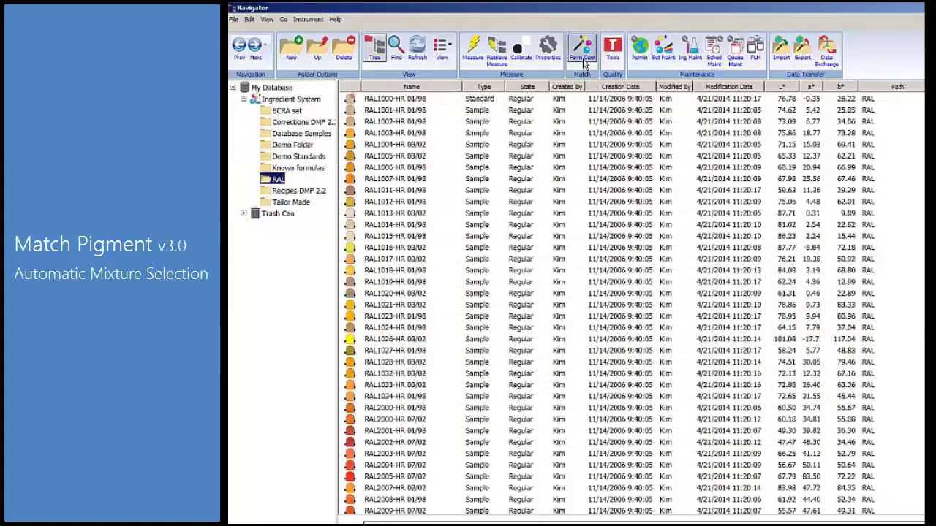
Create new matching Job 187 in Formula Central from the Trial set template.
left_click(583, 53)
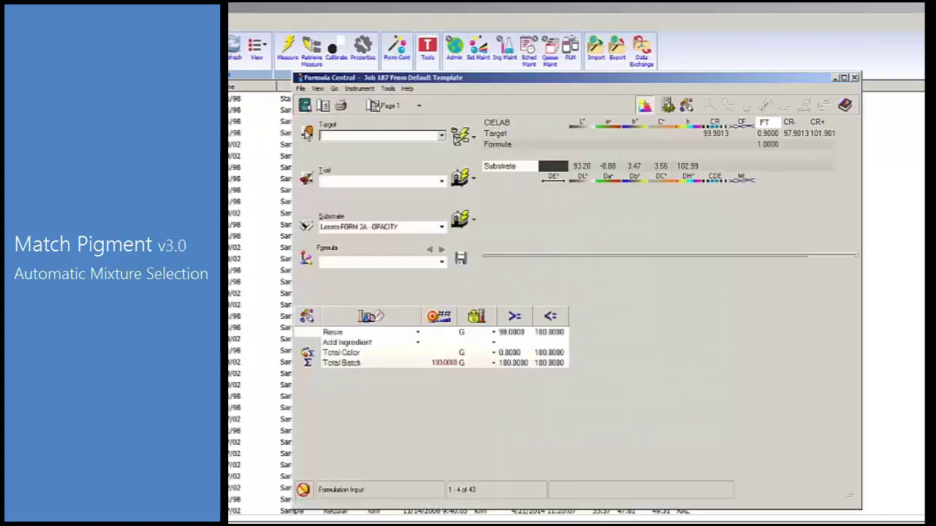
left_click(304, 106)
key("Tab")
key("alt+Down")
key("Down")
key("Down")
key("Return")
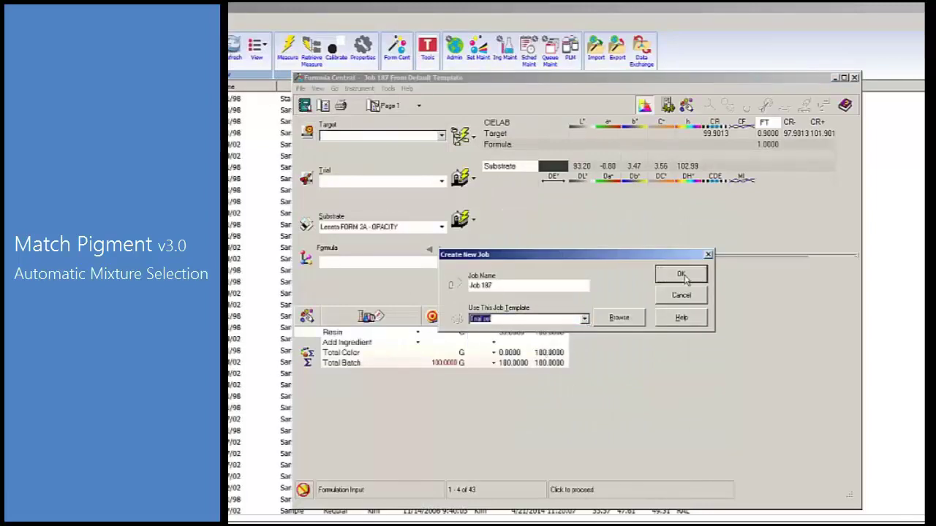
left_click(680, 274)
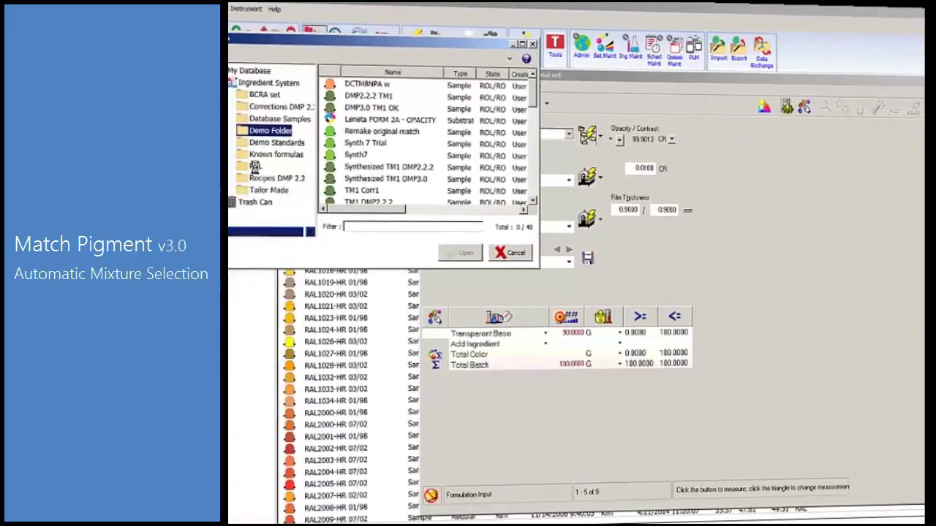
Load RAL1012-HR 01/98 from the RAL folder as target and find matching formulas.
left_click(331, 163)
left_click(450, 190)
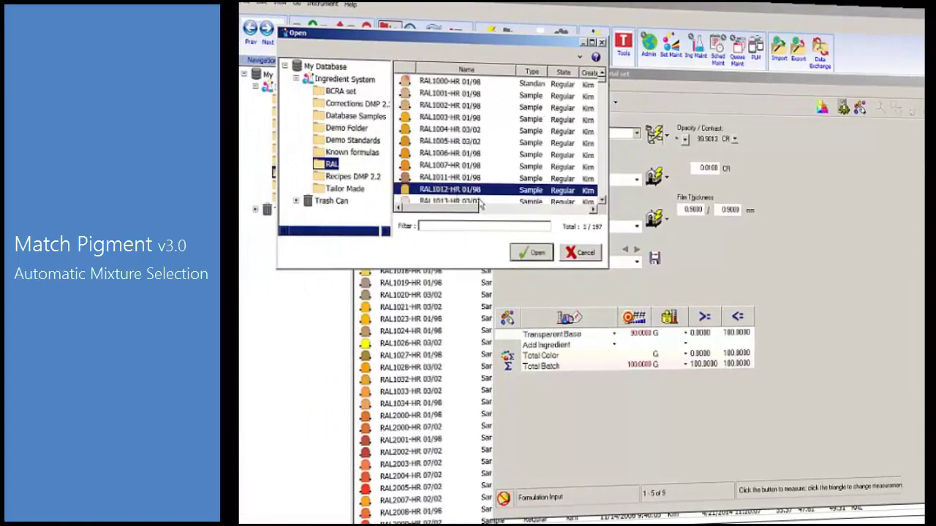
left_click(535, 253)
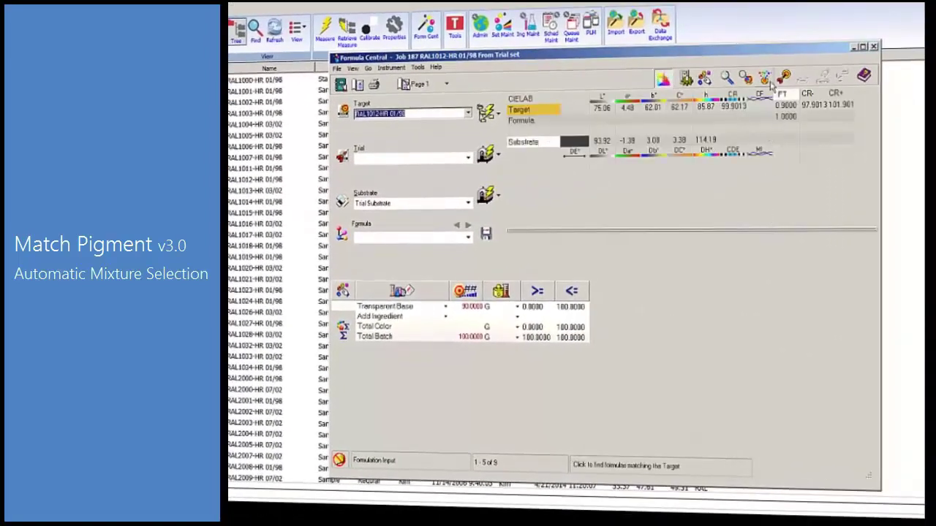
left_click(764, 77)
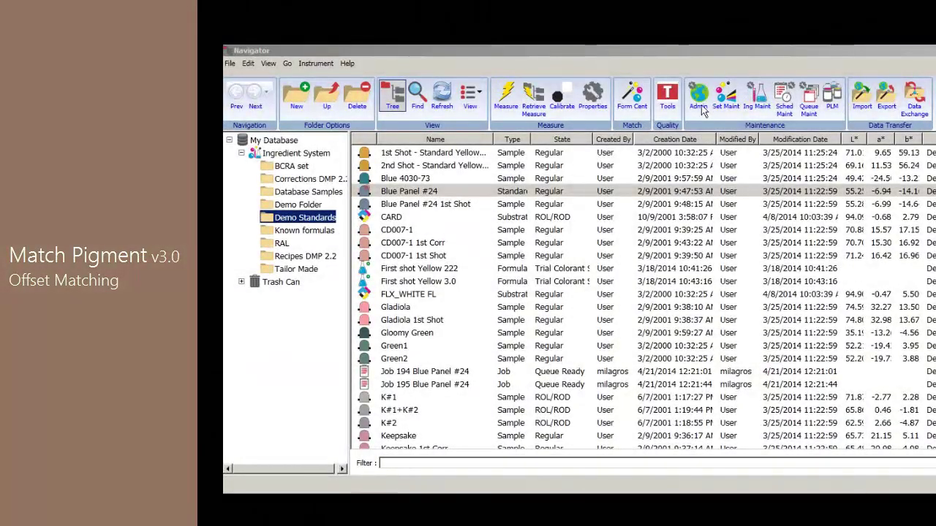
left_click(701, 107)
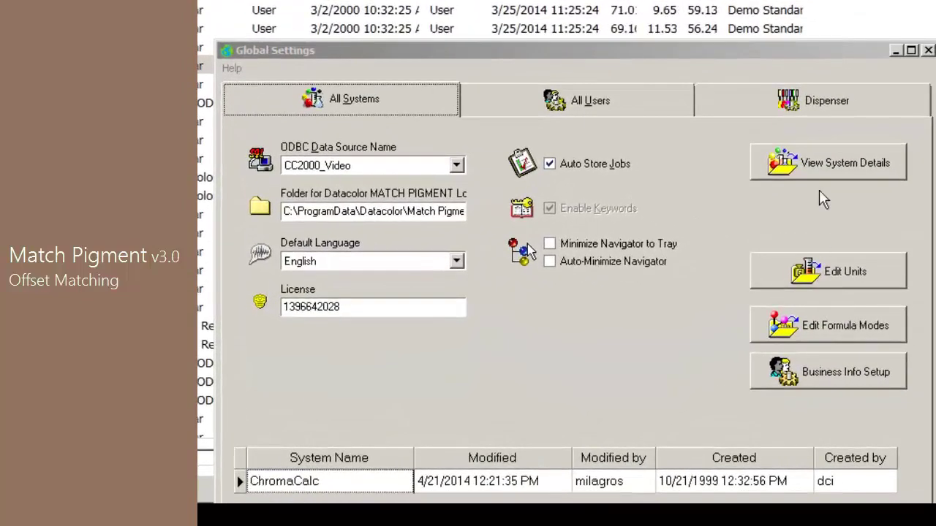
left_click(826, 168)
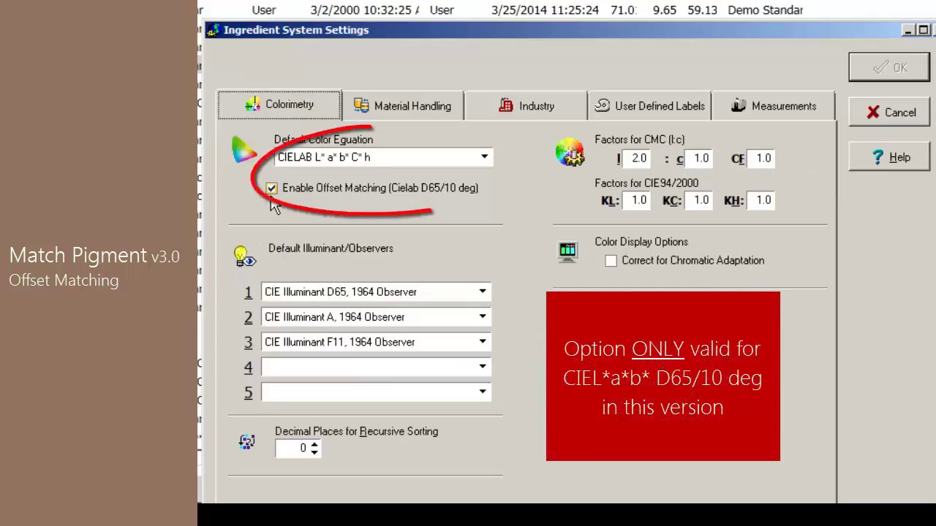
left_click(882, 115)
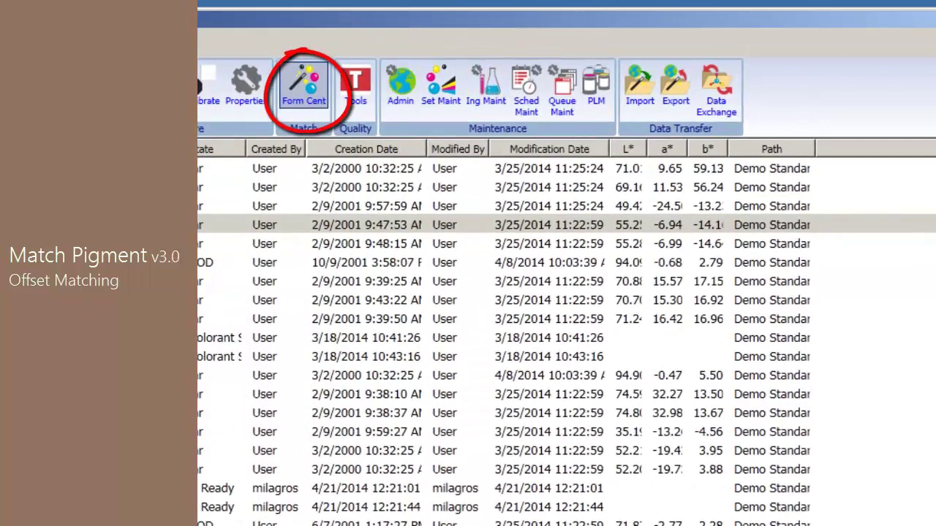
Turn on Use Offset Matching in Job 196's preferences on the Tolerances tab.
left_click(303, 87)
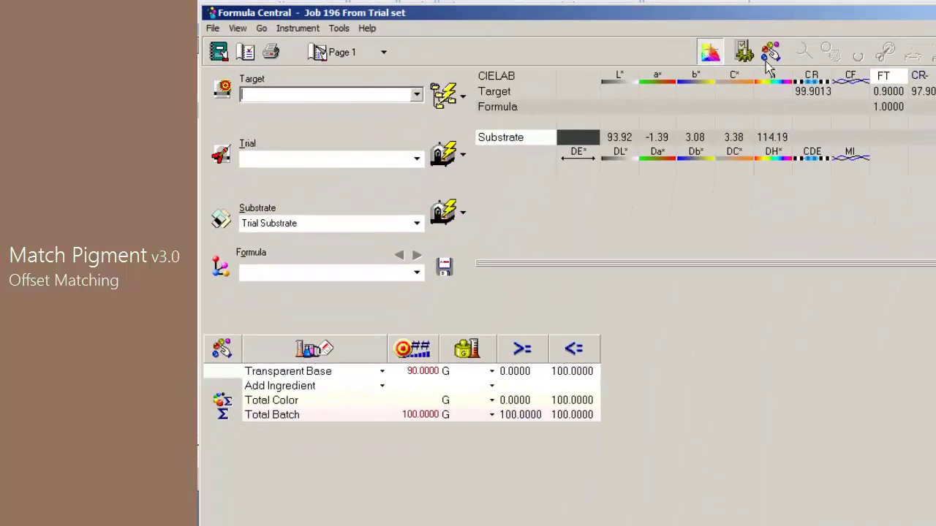
left_click(743, 52)
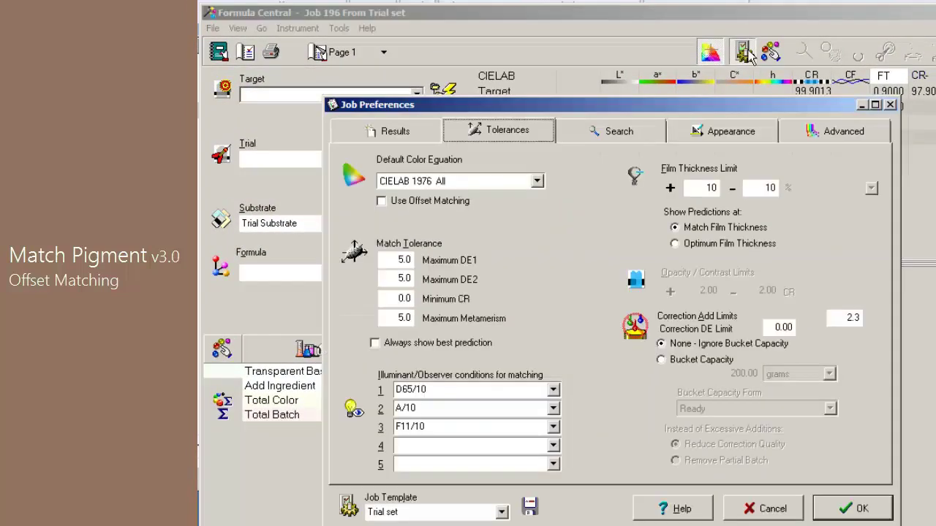
left_click(381, 201)
left_click(850, 512)
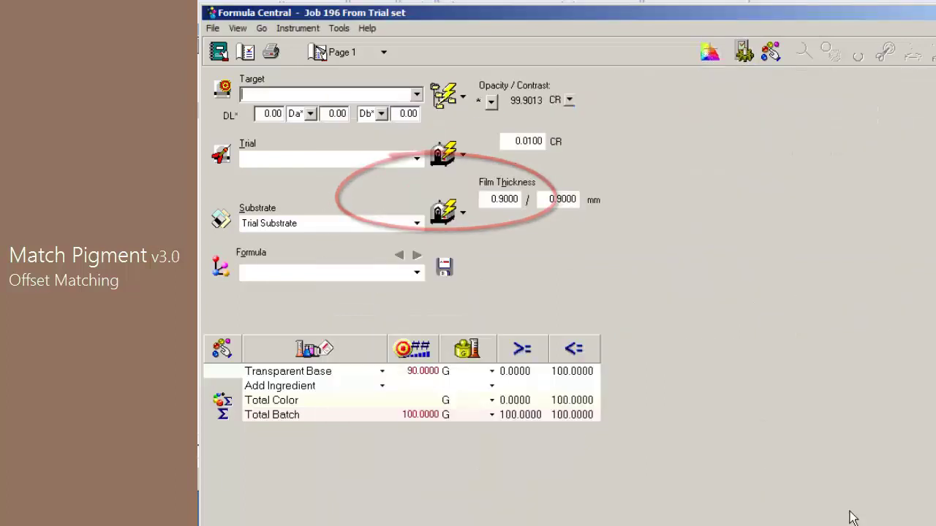
Target Blue Panel #24 with a DL* offset of 3.00 and run the match for predictions.
left_click(417, 96)
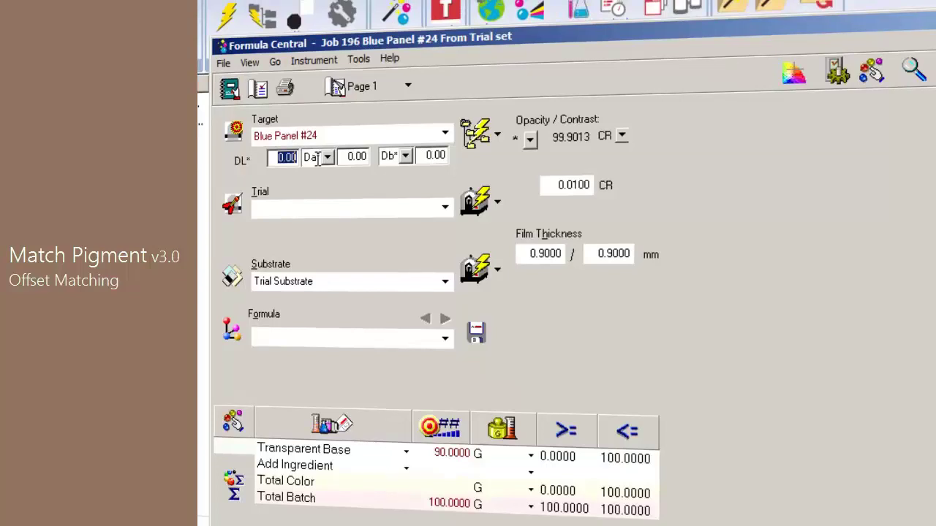
type("3.00")
left_click(427, 155)
left_click(794, 73)
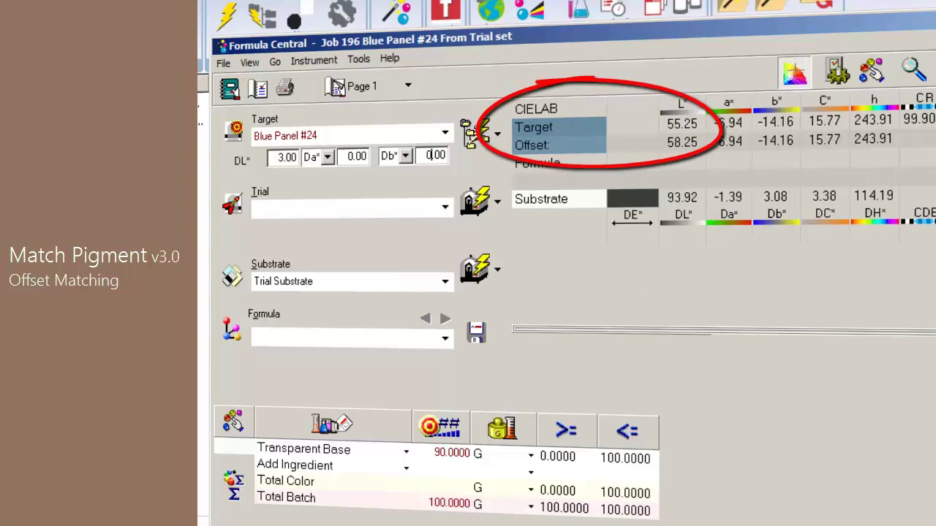
key("Return")
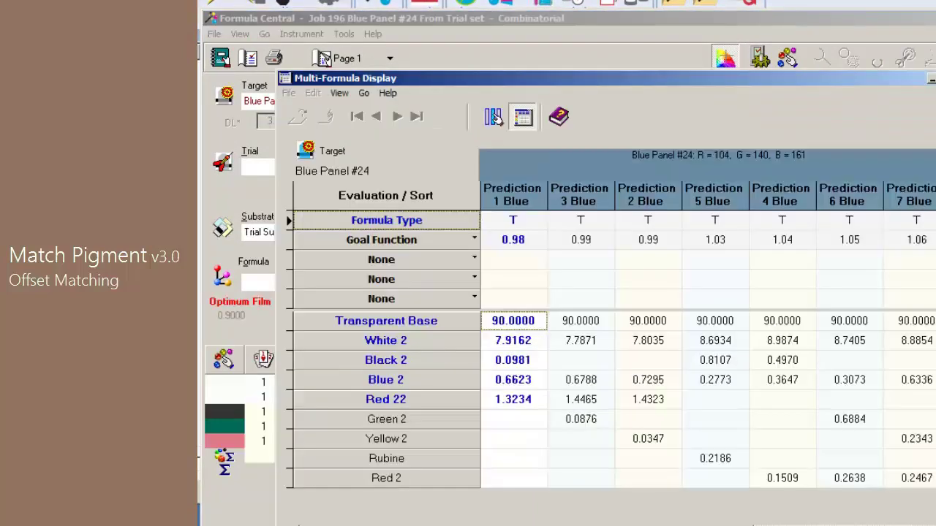
Load Prediction 1 and toggle the DL*Da*Db* offset off and back on, giving DE* 0.02.
left_click(493, 117)
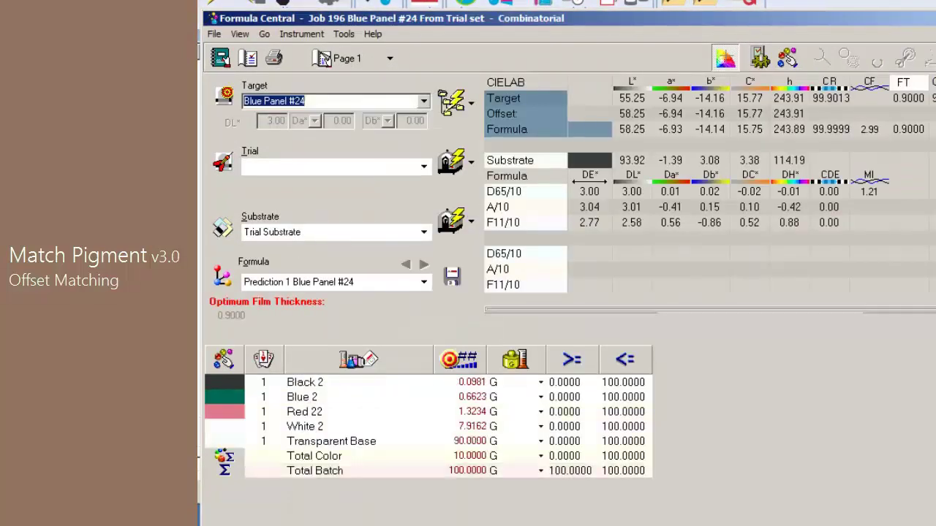
left_click(662, 285)
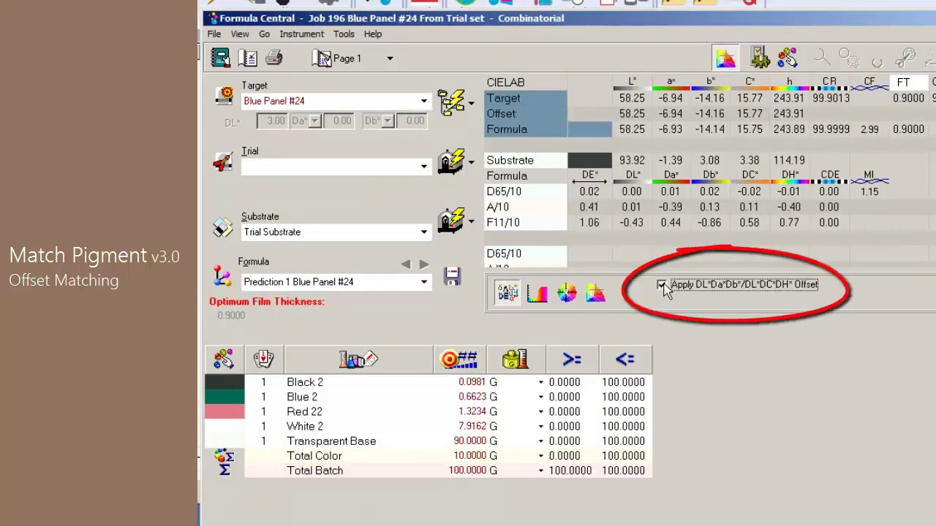
left_click(662, 285)
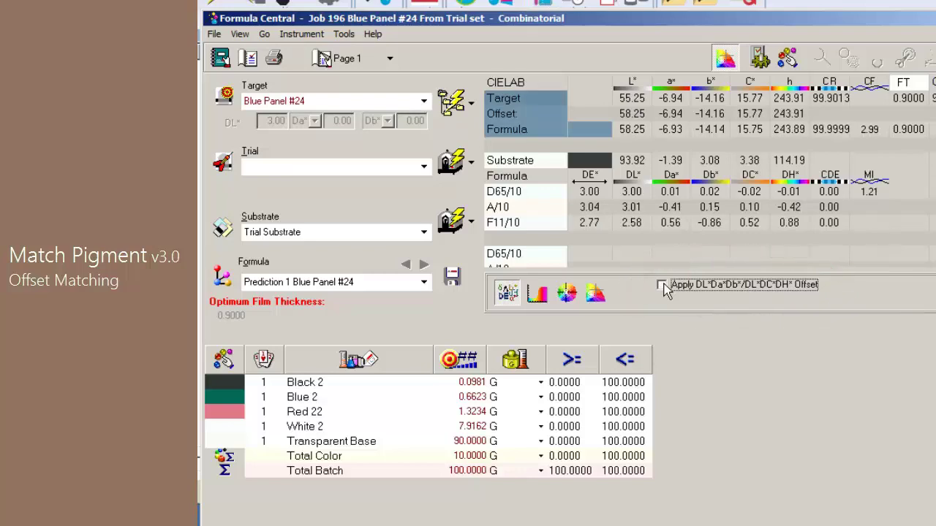
left_click(662, 285)
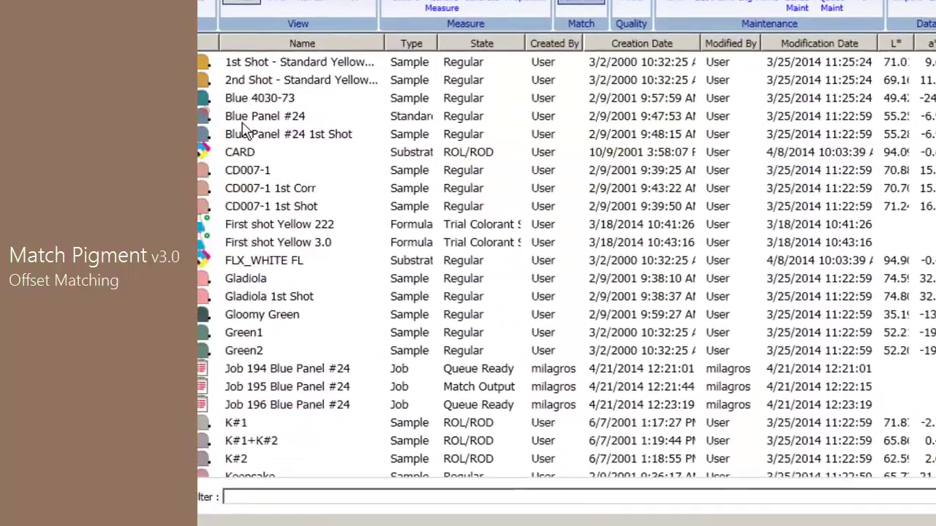
Give the Blue Panel #24 standard an L a* b* offset with ΔL 3.00 and save it.
left_click(204, 118)
right_click(204, 119)
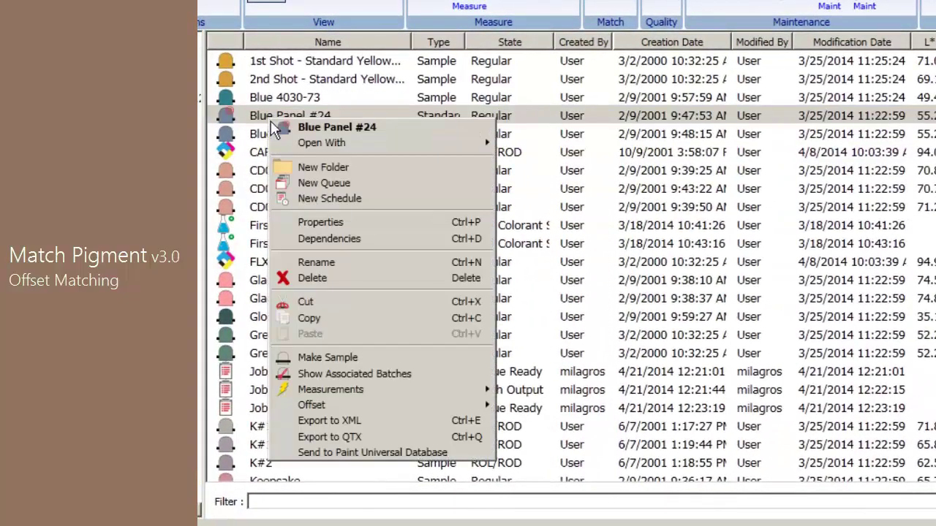
mouse_move(325, 407)
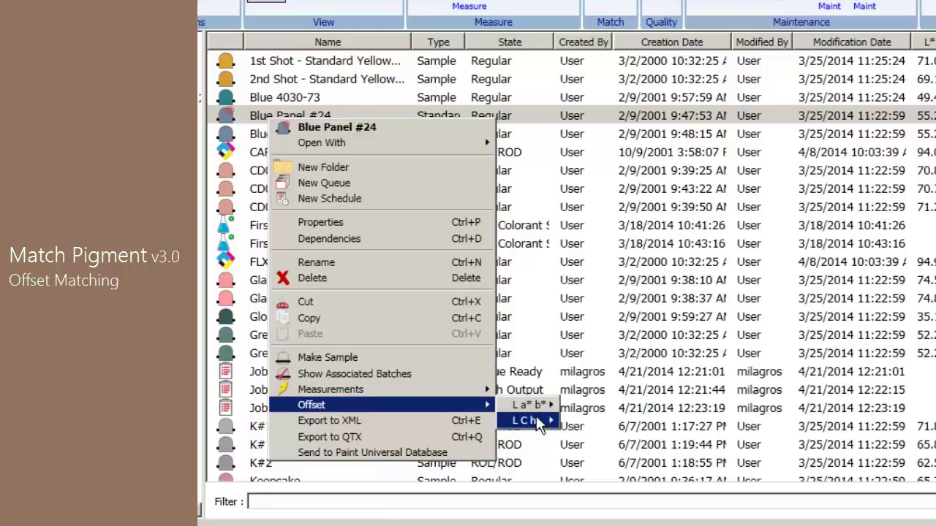
mouse_move(534, 405)
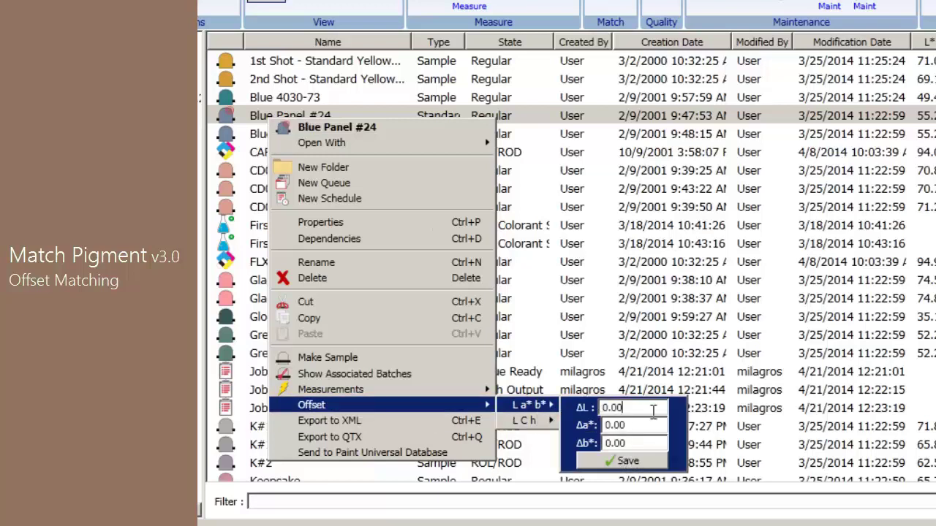
key("BackSpace")
key("BackSpace")
key("BackSpace")
key("BackSpace")
type("3.00")
left_click(656, 463)
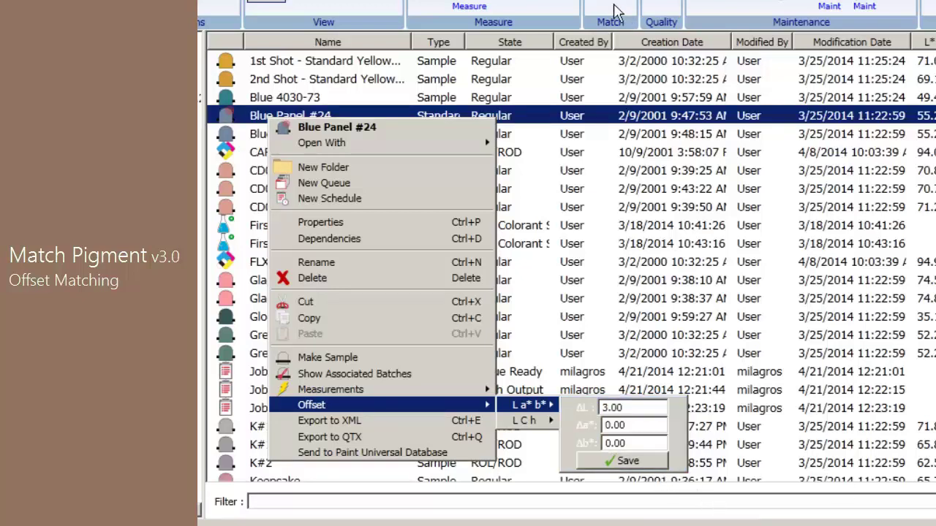
key("Escape")
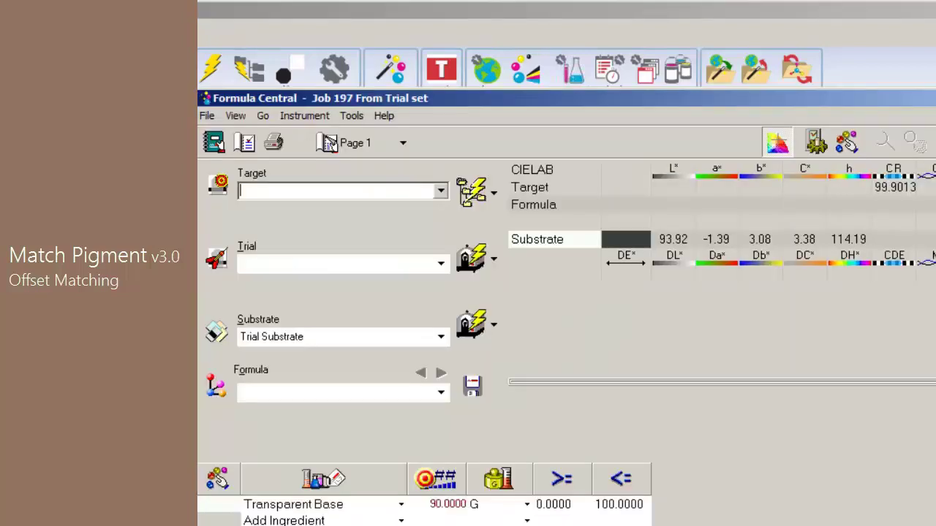
Target Blue Panel #24, enable Use Offset Matching, and show the CIELAB values with the 3.00 DL* offset.
left_click(442, 189)
left_click(341, 243)
left_click(813, 144)
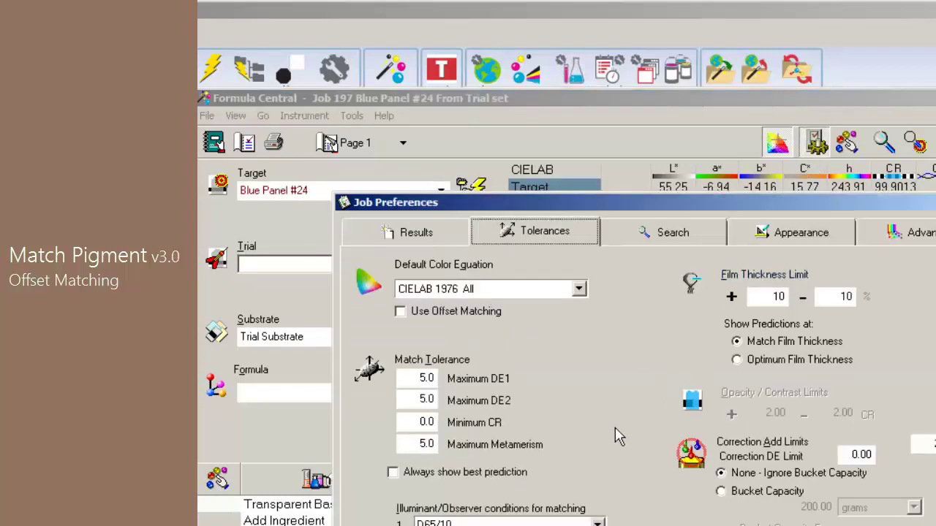
left_click(402, 313)
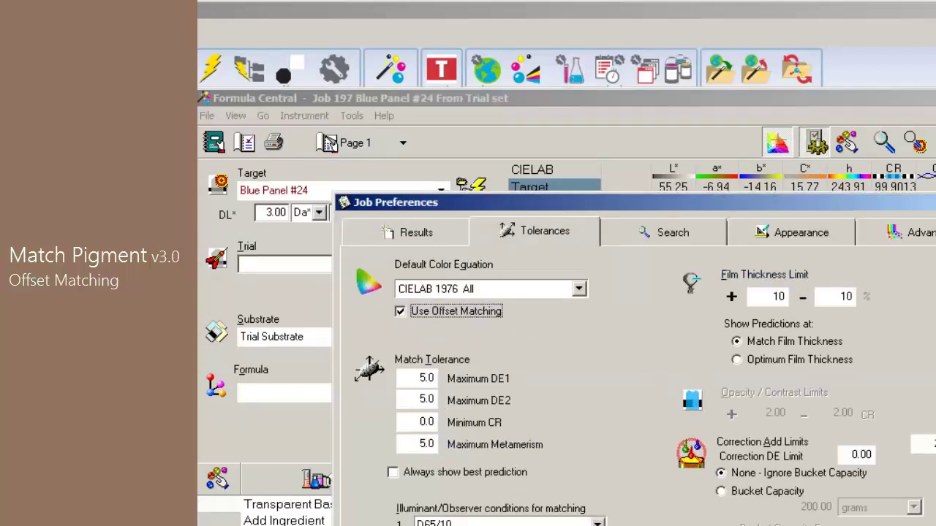
key("Return")
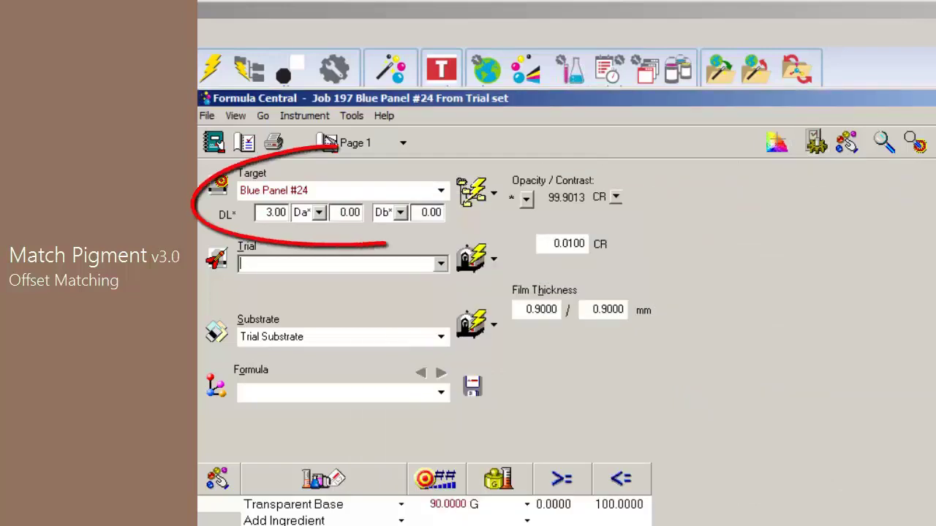
left_click(777, 144)
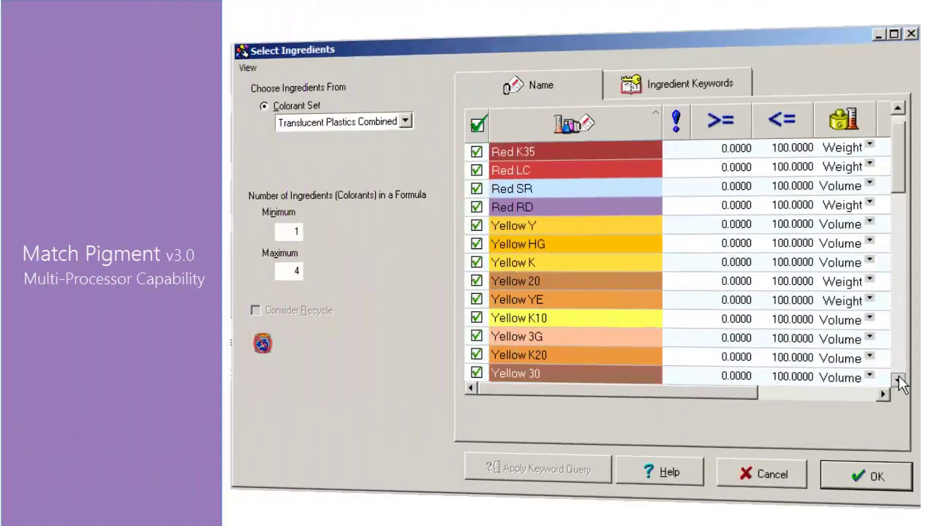
Review the selected ingredients and begin Combinatorial matching of queue Q004's 25 samples.
scroll(899, 380, "down", 14)
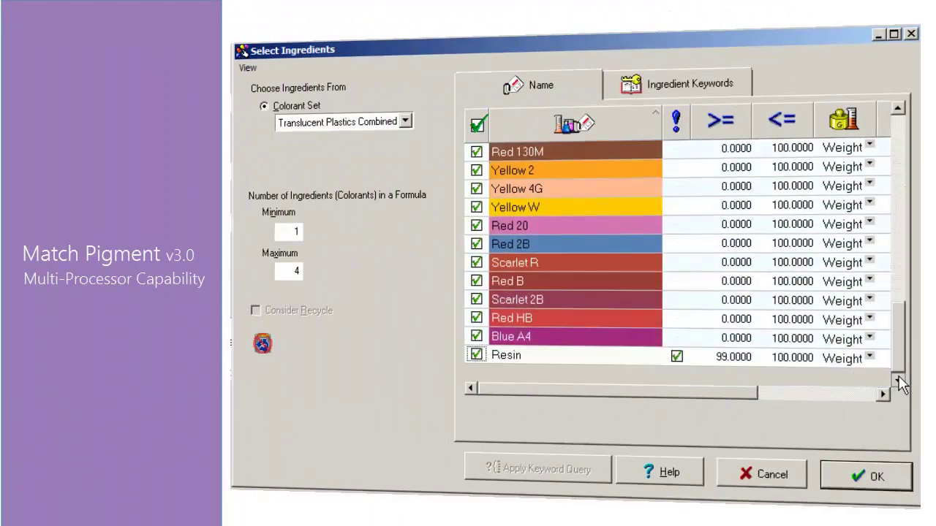
scroll(901, 386, "up", 2)
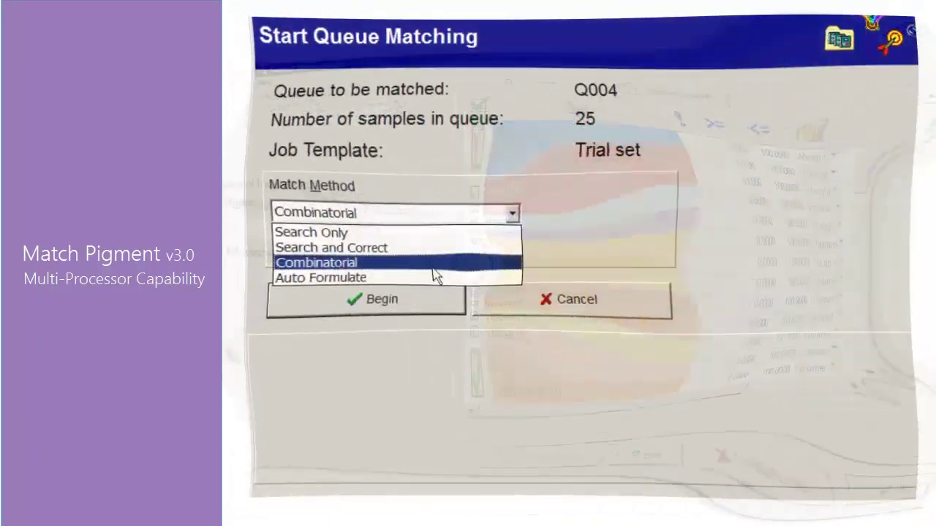
left_click(433, 268)
left_click(399, 313)
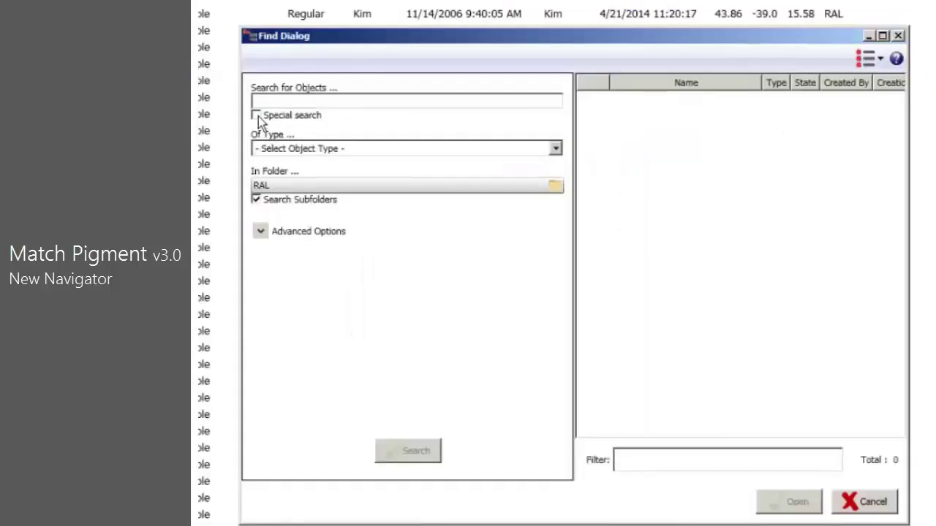
Bring up the RAL folder's samples in the new Navigator.
mouse_move(261, 123)
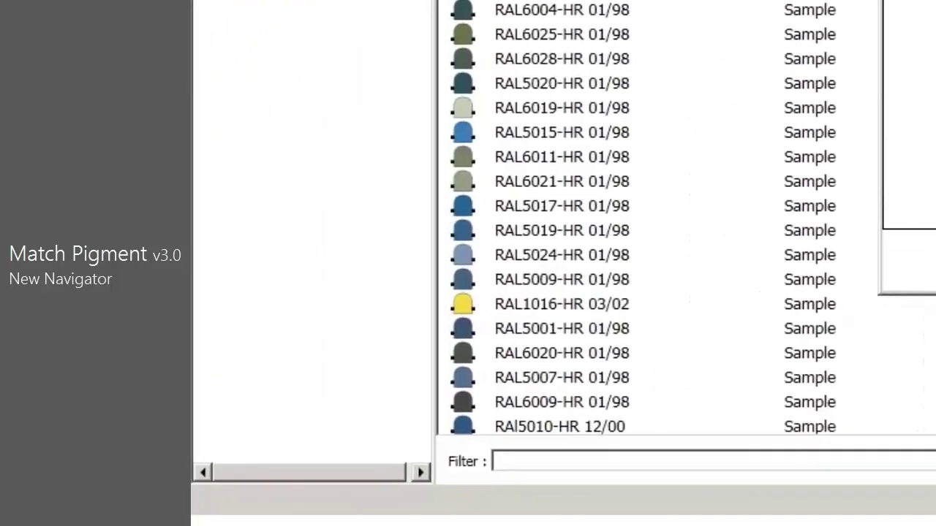
Filter the RAL sample list with '50' to show mostly blue and green samples.
left_click(552, 462)
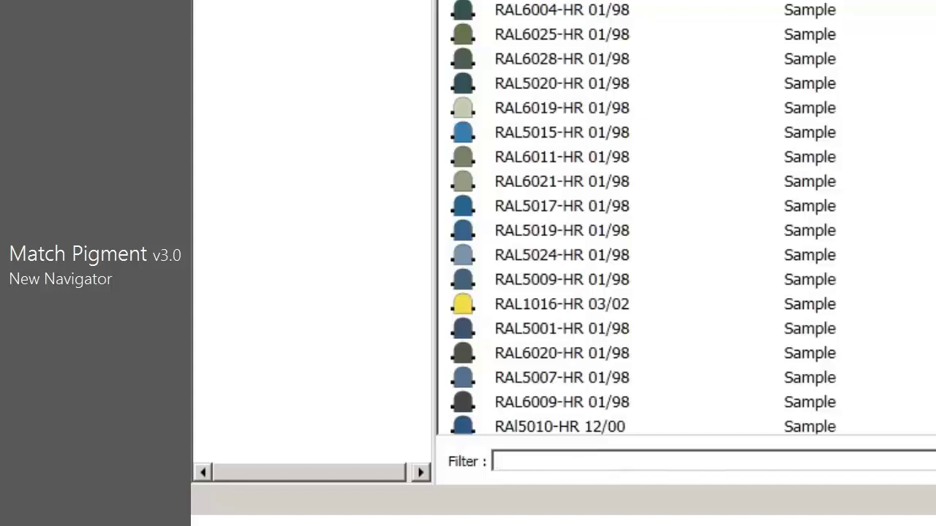
type("50")
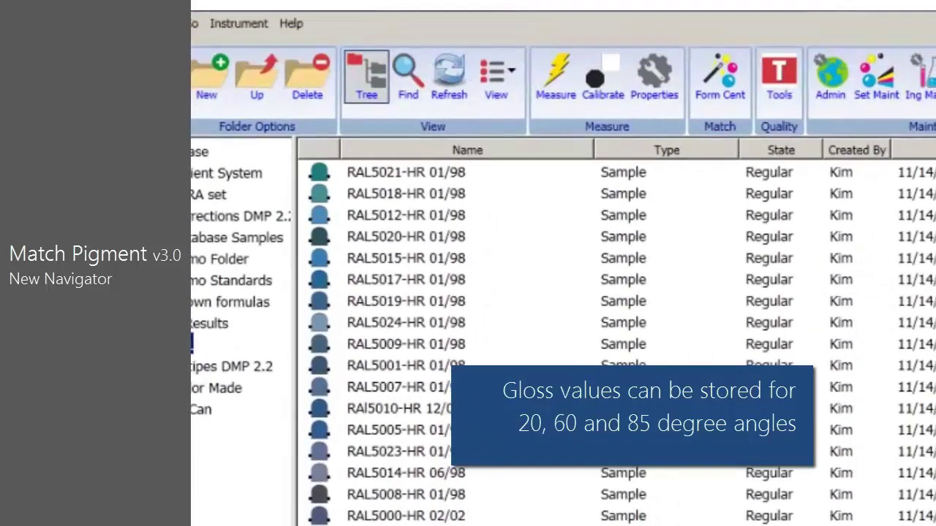
key("BackSpace")
key("BackSpace")
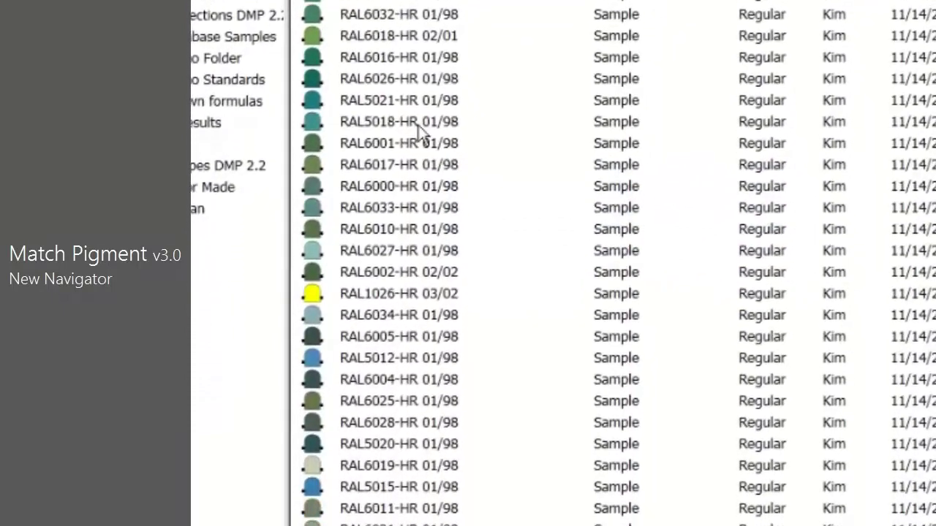
right_click(376, 146)
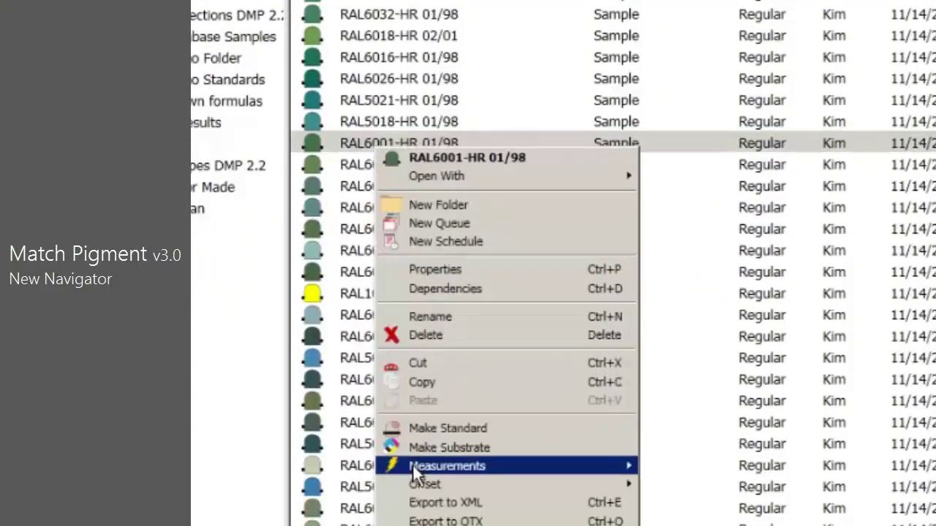
mouse_move(416, 474)
mouse_move(731, 474)
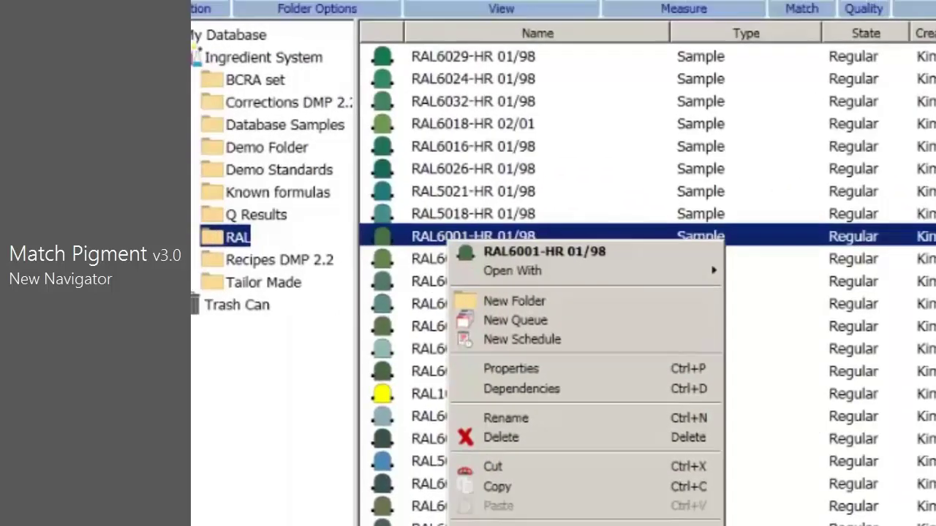
left_click(901, 468)
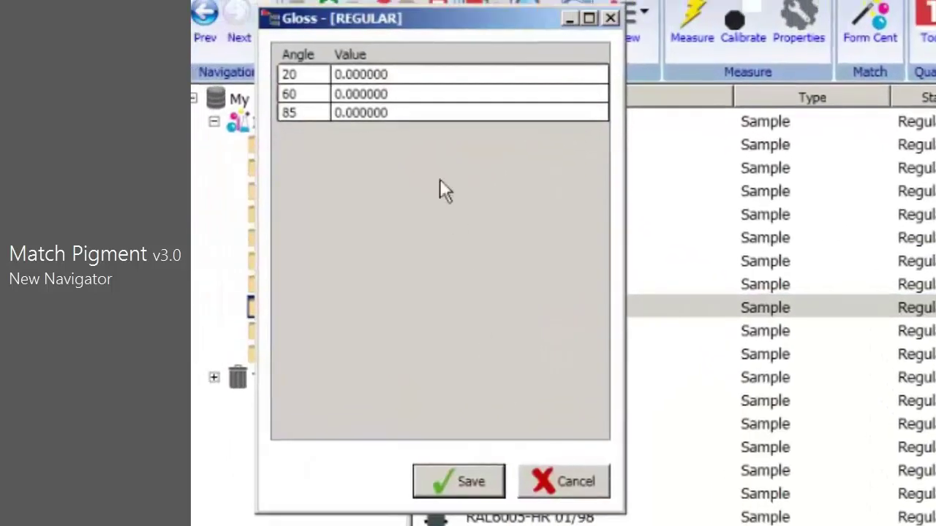
left_click(405, 78)
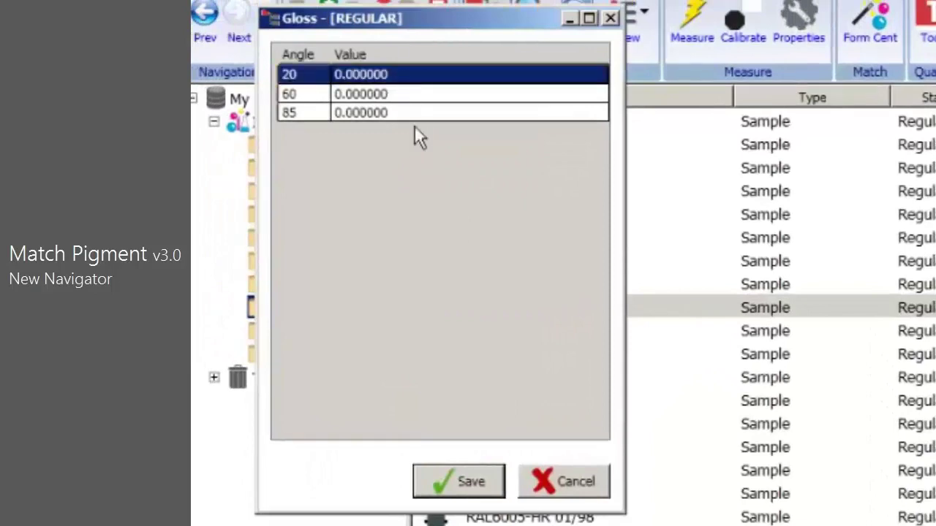
left_click(567, 481)
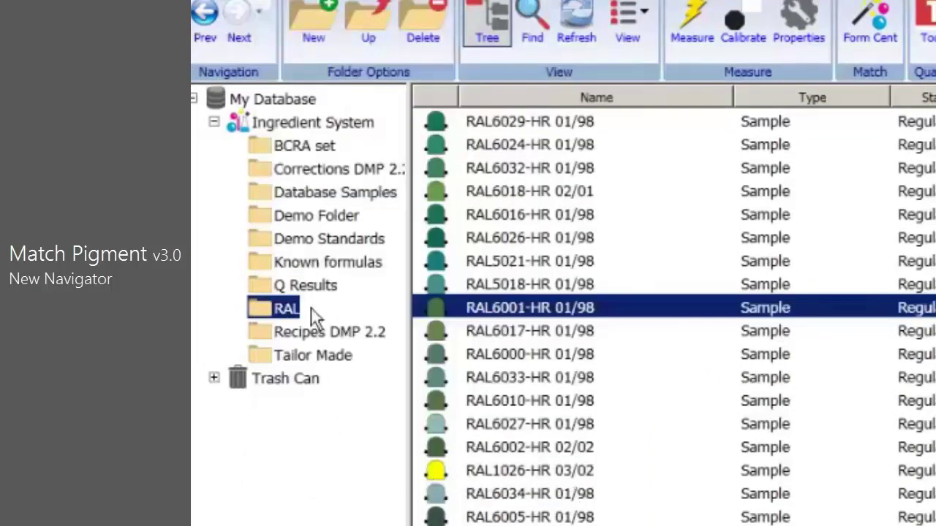
Open Demo Standards and list the 1st Shot and 2nd Shot batches associated with Standard Yellow YRB.
left_click(310, 247)
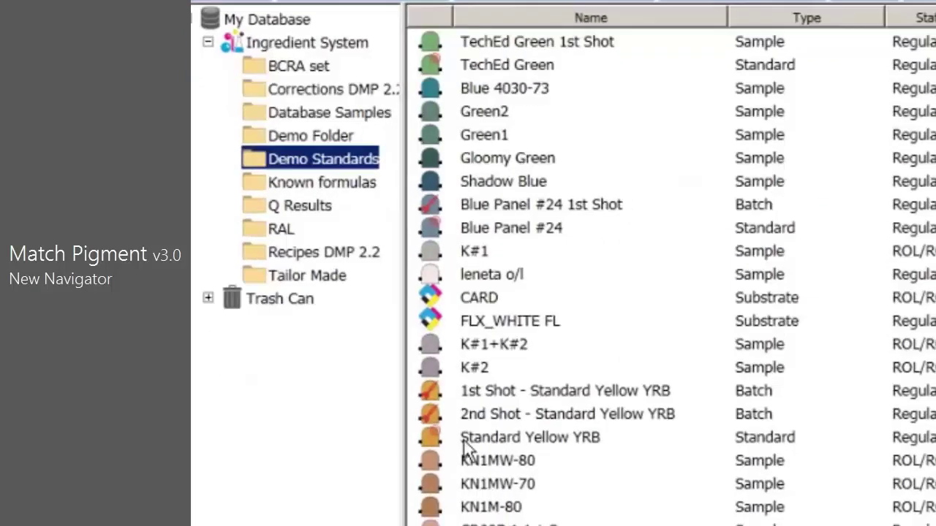
mouse_move(474, 522)
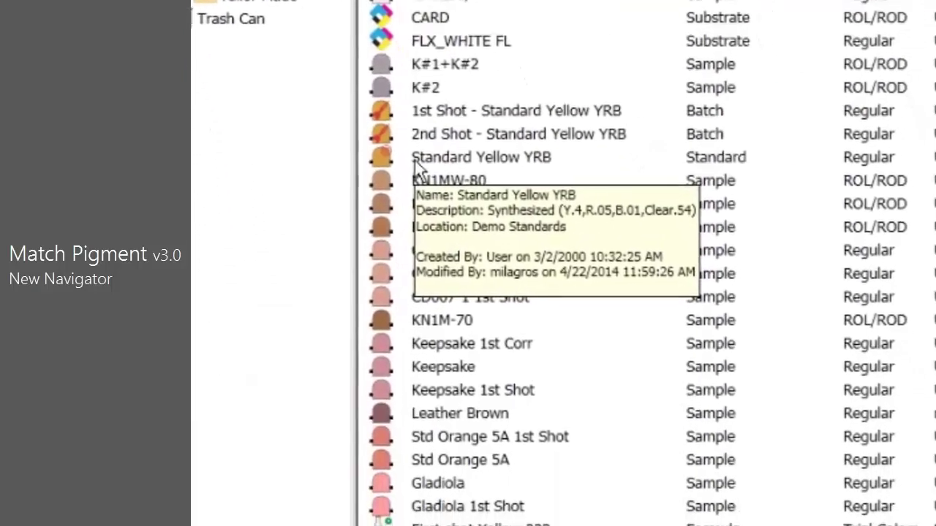
right_click(389, 95)
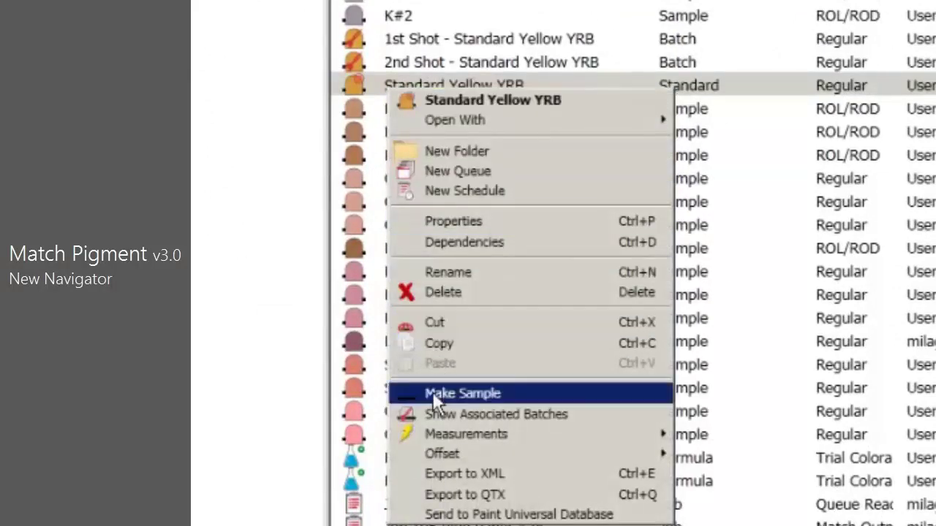
left_click(410, 418)
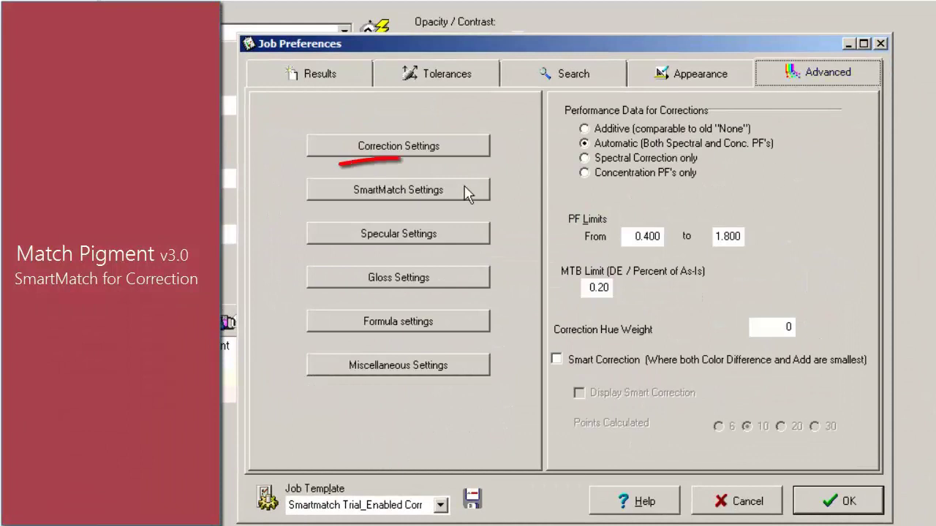
Review the job's SmartMatch settings: Full SmartMatch with a DE limit of 16.
left_click(466, 196)
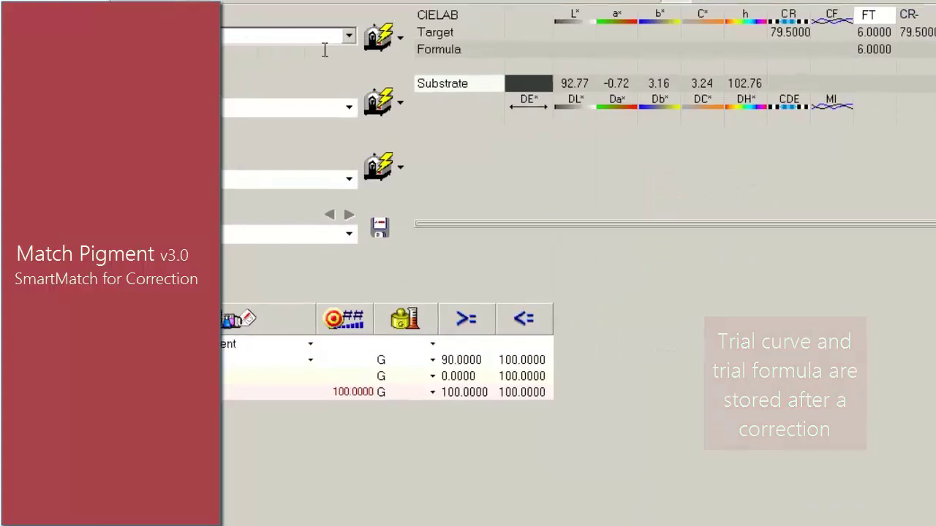
Target Standard Yellow YRB, formulate, and load Prediction 1 (AX, C, E, V, 127A340) into job 609.
left_click(349, 36)
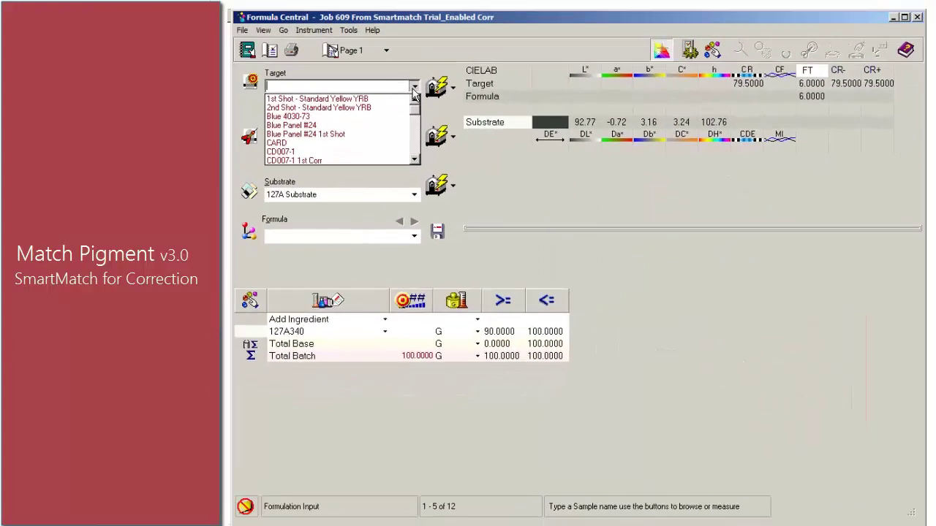
key("s")
left_click(340, 99)
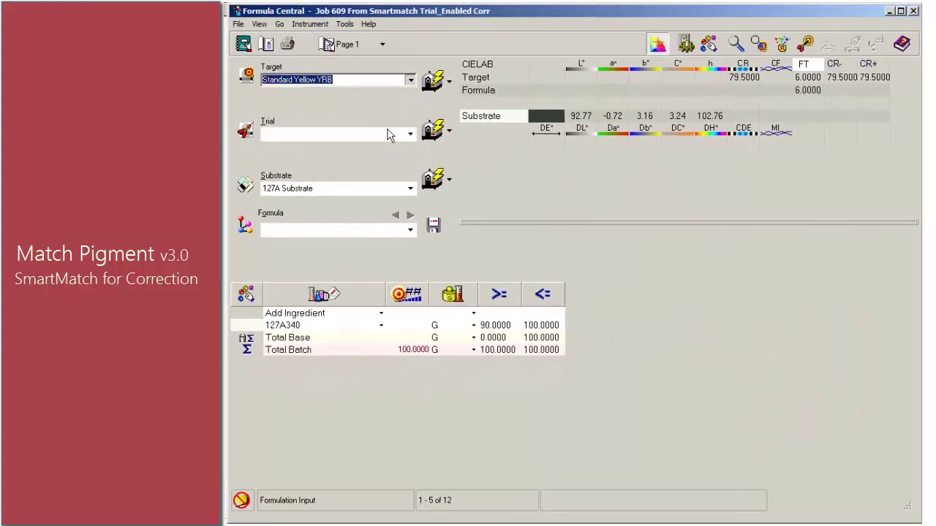
left_click(782, 43)
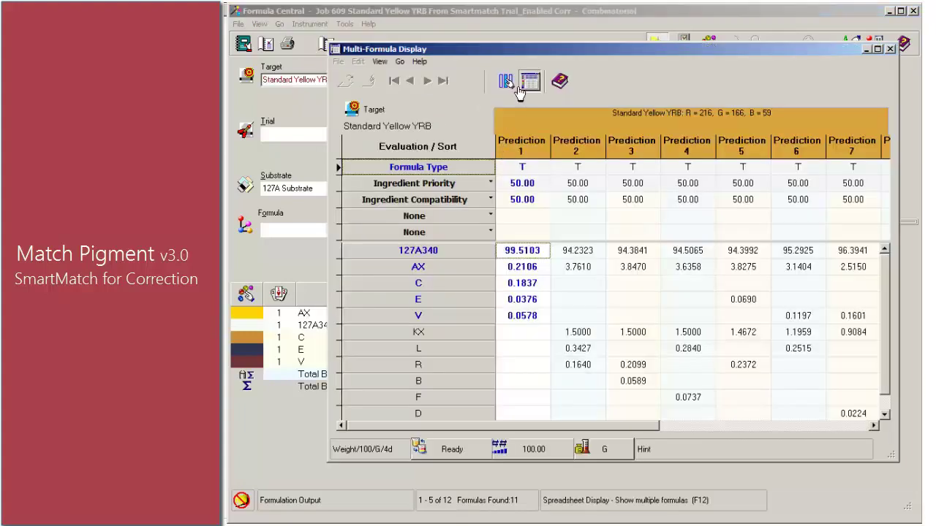
left_click(512, 77)
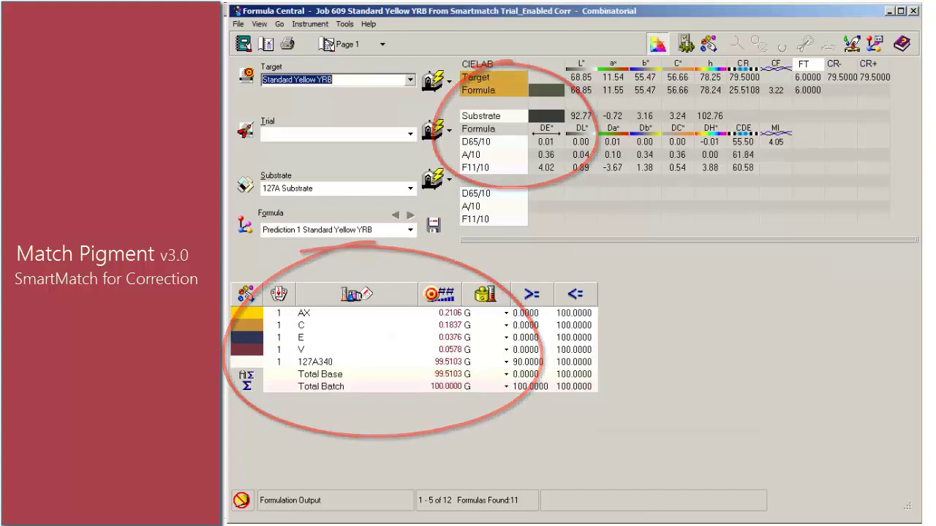
Auto-correct the 1st Shot trial toward Standard Yellow YRB and view the SmartMatch population plot.
left_click(410, 133)
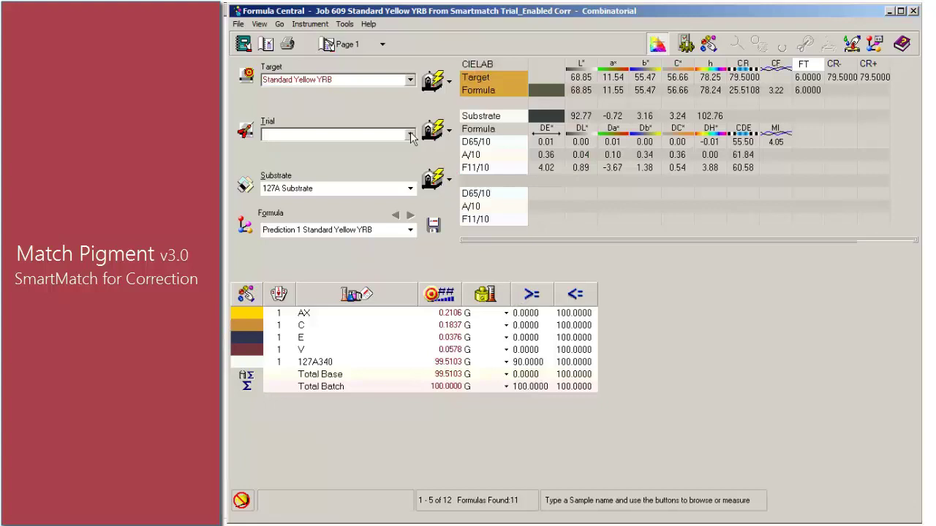
left_click(410, 133)
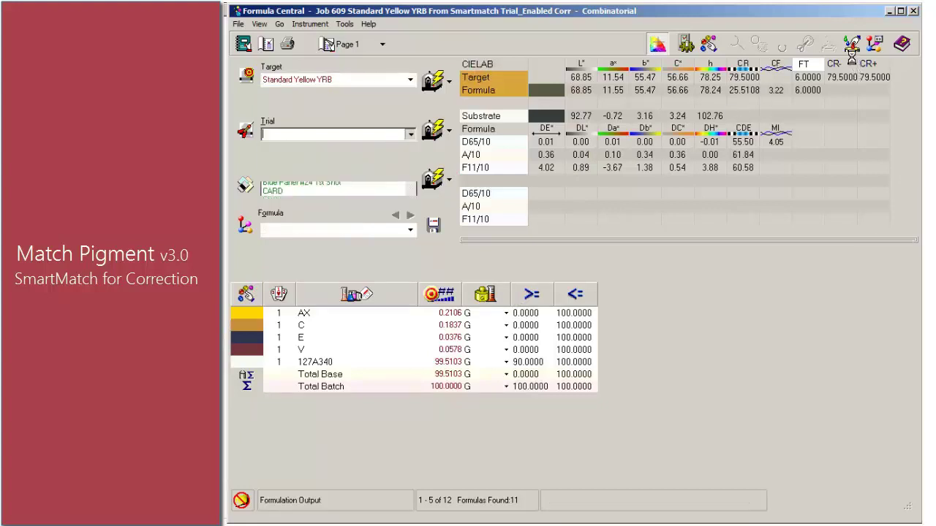
left_click(828, 46)
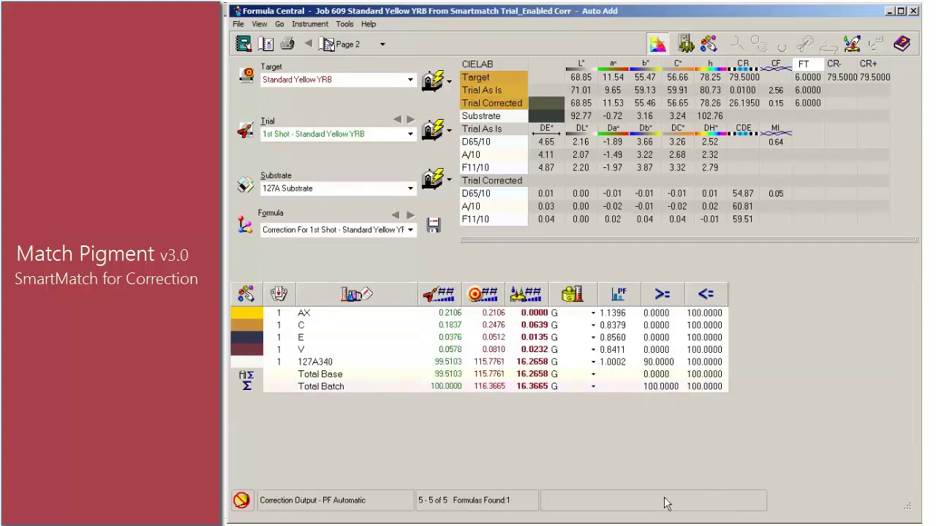
left_click(345, 25)
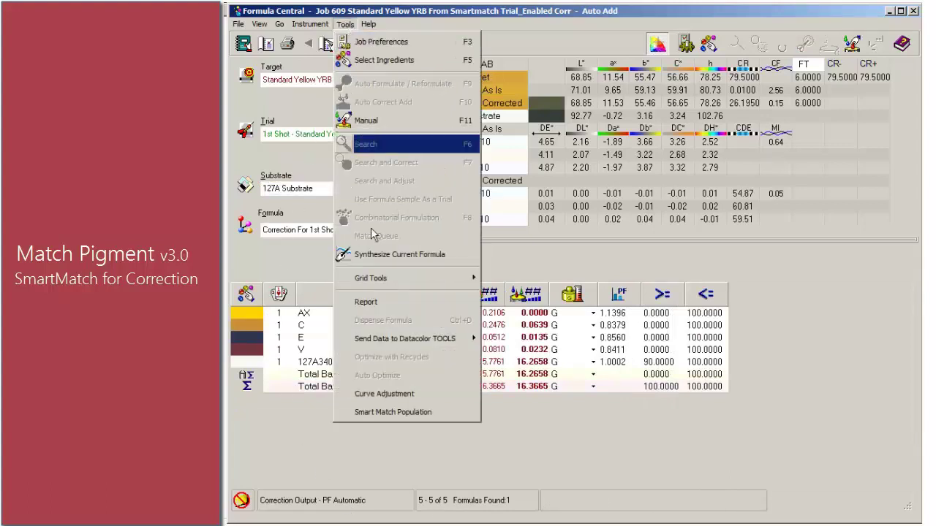
left_click(436, 412)
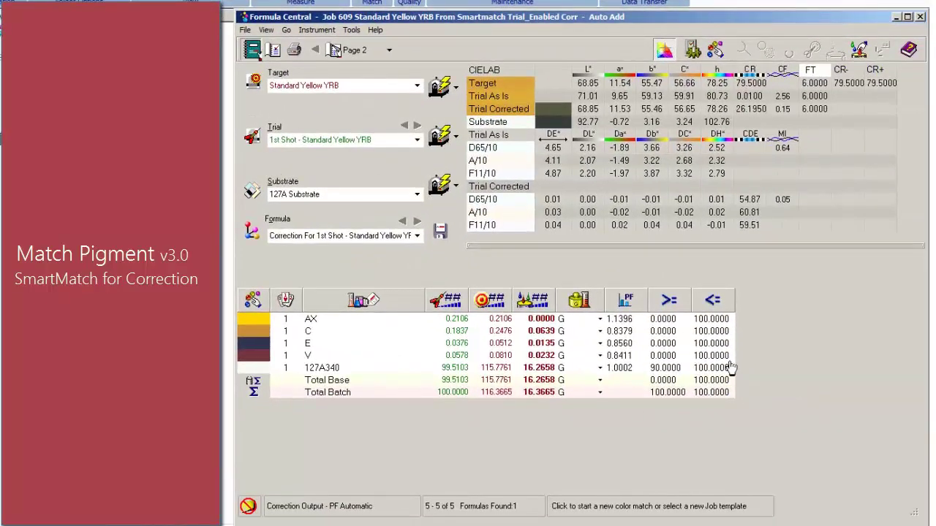
Create job 610, auto-formulate Standard Yellow YRB, and load SmartMatch Prediction 1 [F]-74 showing DE* 0.01.
left_click(711, 248)
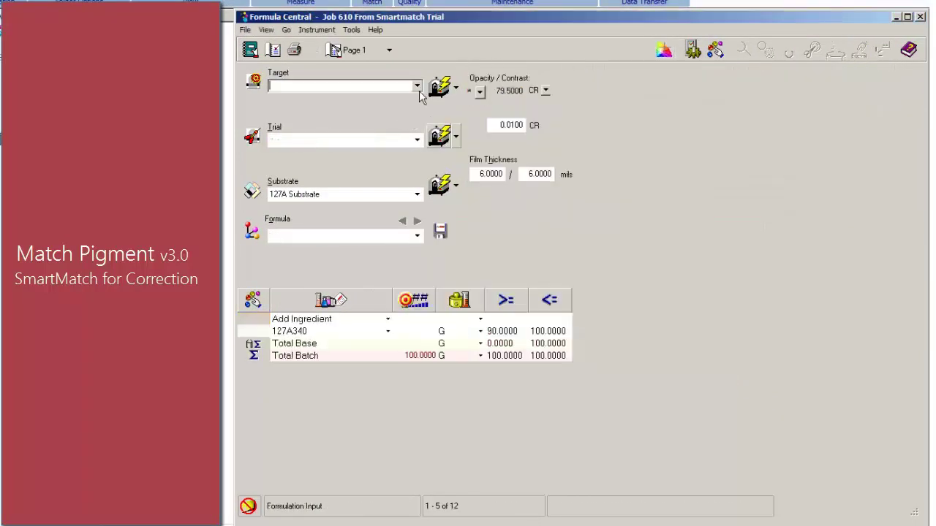
left_click(416, 86)
type("Standard Yellow YRB")
left_click(345, 108)
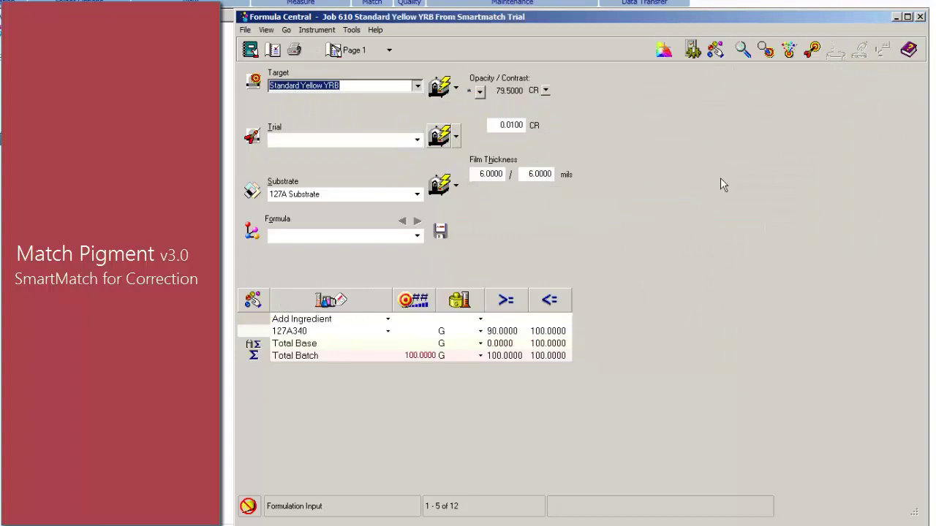
left_click(812, 59)
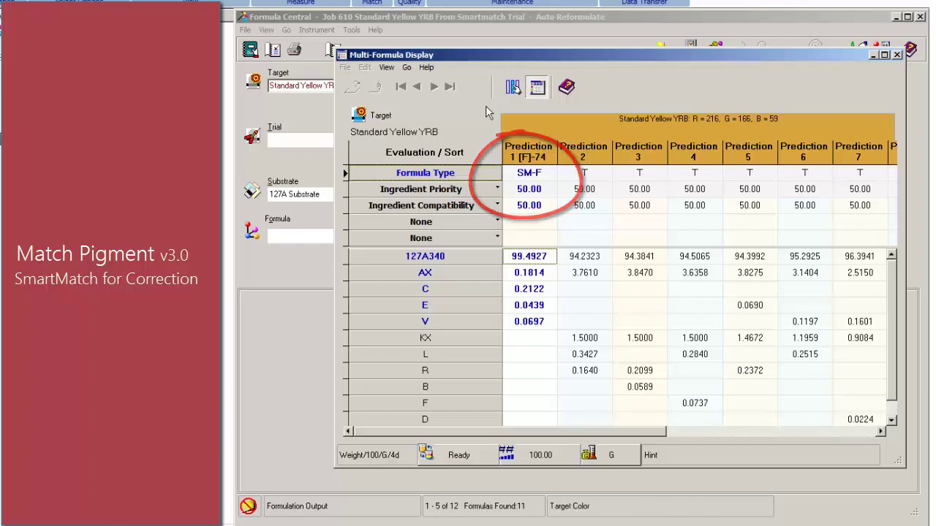
left_click(511, 88)
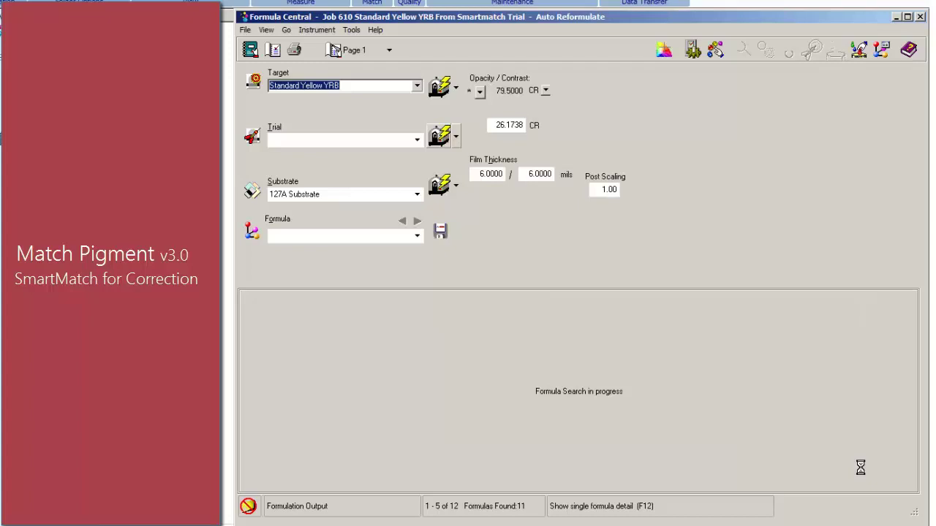
left_click(663, 49)
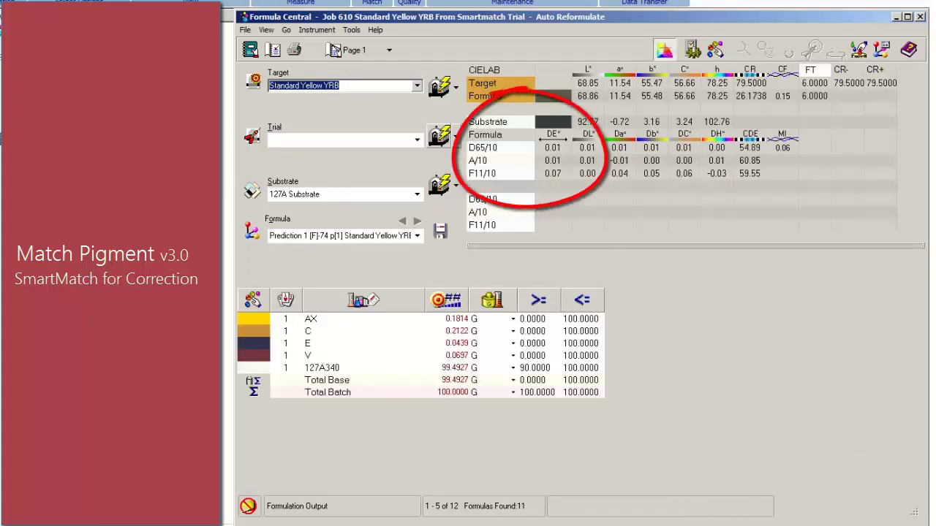
mouse_move(526, 247)
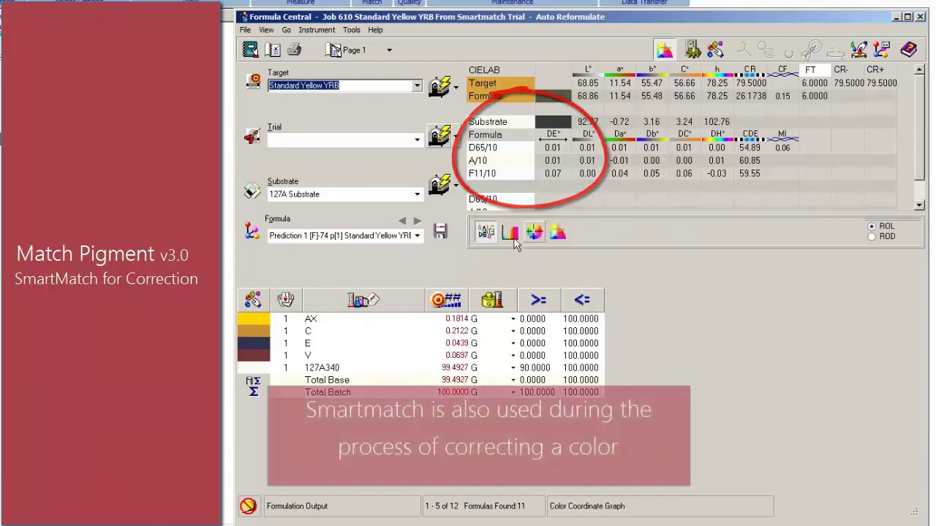